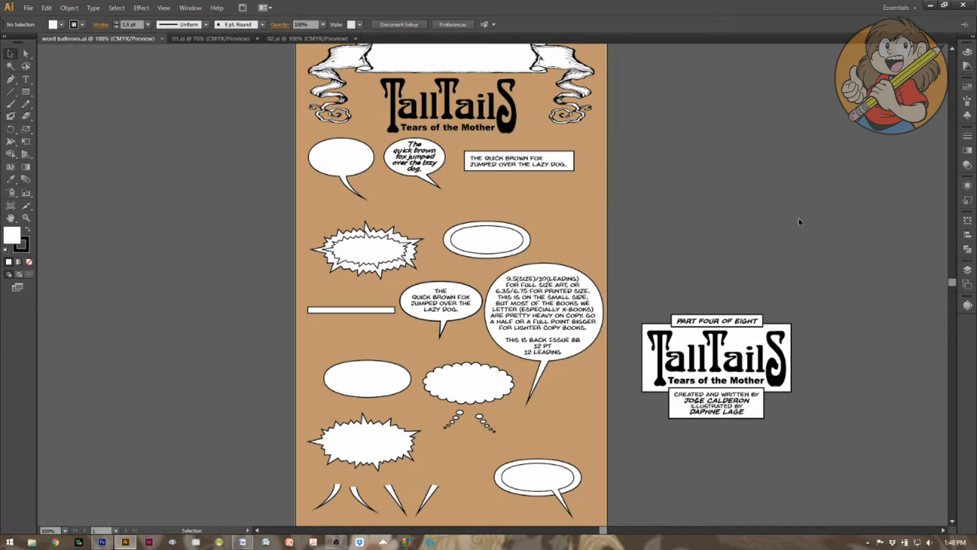
Examine the lettering size and leading notes in the large round balloon on the word balloon template
{"action": "key", "text": "z"}
{"action": "left_click", "coordinate": [553, 316]}
{"action": "left_click", "coordinate": [495, 289]}
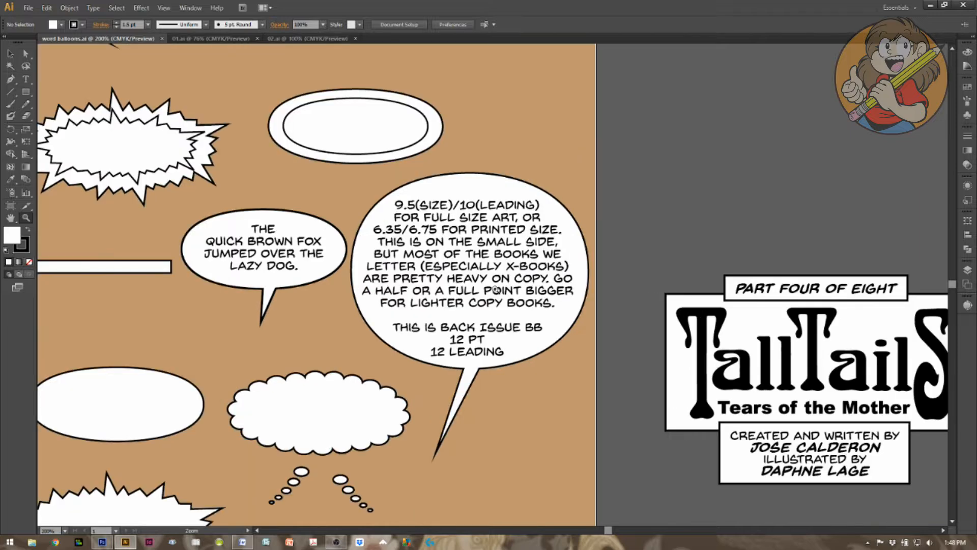
{"action": "left_click", "coordinate": [495, 289]}
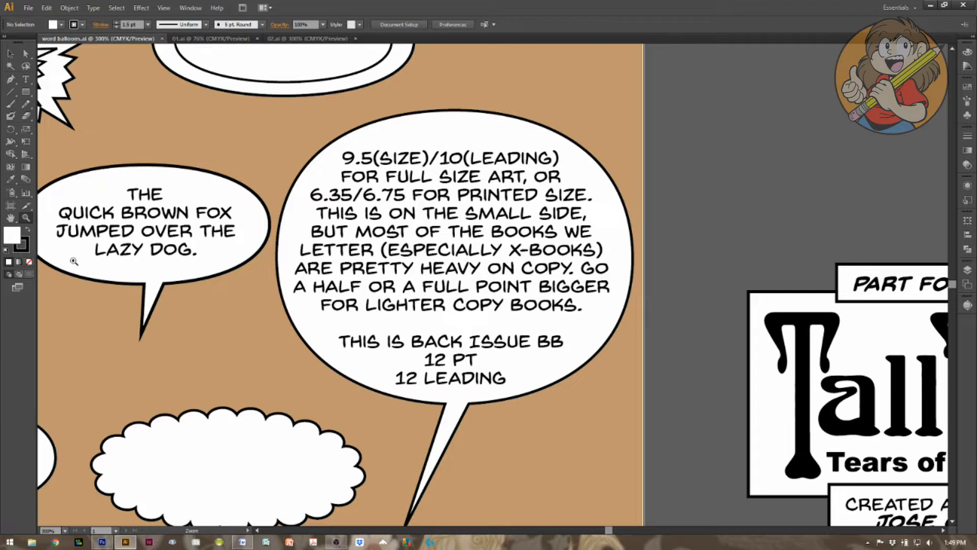
{"action": "left_click", "coordinate": [27, 220]}
{"action": "left_click", "coordinate": [26, 220]}
{"action": "left_click", "coordinate": [322, 25]}
{"action": "left_click", "coordinate": [323, 24]}
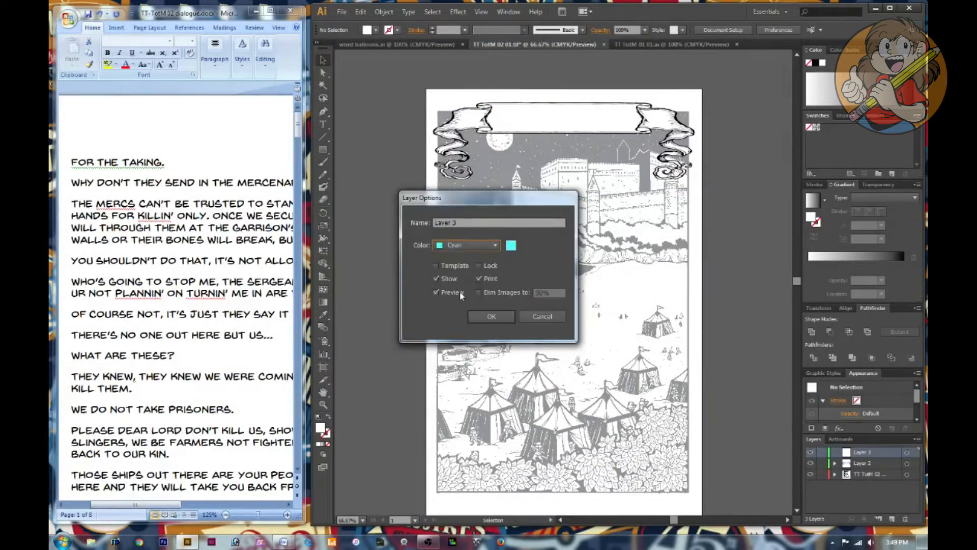
Set the colour of Layer 3 to cyan in its layer options
{"action": "left_click", "coordinate": [466, 246]}
{"action": "left_click", "coordinate": [461, 285]}
{"action": "left_click", "coordinate": [475, 314]}
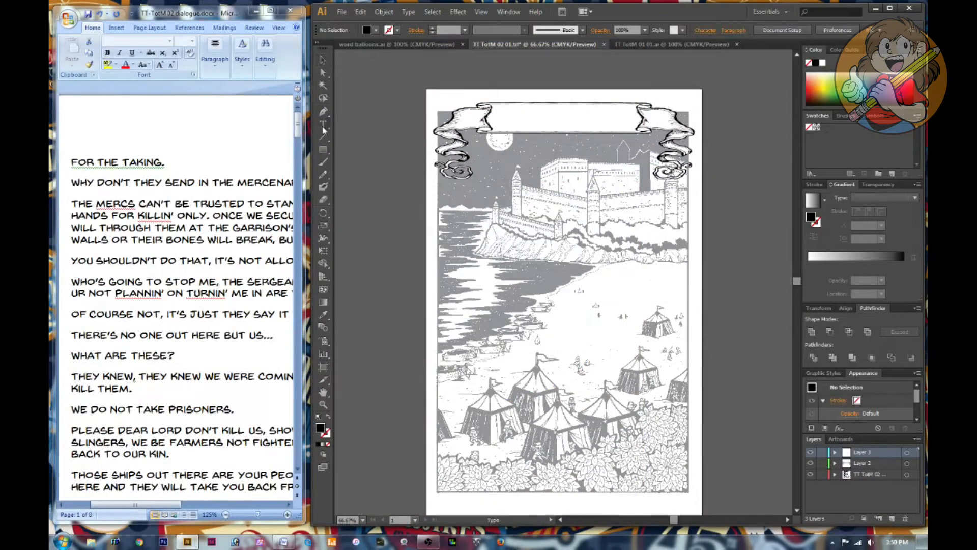
Create a text area just below the banner and enter the title "For the Taking" from the dialogue document
{"action": "left_click", "coordinate": [323, 125]}
{"action": "left_click", "coordinate": [487, 105]}
{"action": "key", "text": "ctrl+z"}
{"action": "left_click_drag", "start_coordinate": [486, 161], "coordinate": [647, 209]}
{"action": "left_click", "coordinate": [75, 162]}
{"action": "left_click_drag", "start_coordinate": [71, 161], "coordinate": [160, 162]}
{"action": "left_click_drag", "start_coordinate": [312, 255], "coordinate": [257, 255]}
{"action": "type", "text": "For the Taking"}
Centre the title text, enlarge it to 60 pt and move it up into the banner
{"action": "key", "text": "ctrl+a"}
{"action": "left_click", "coordinate": [807, 31]}
{"action": "key", "text": "ctrl+shift+period"}
{"action": "key", "text": "ctrl+shift+period"}
{"action": "key", "text": "ctrl+shift+period"}
{"action": "key", "text": "ctrl+shift+period"}
{"action": "key", "text": "ctrl+shift+period"}
{"action": "key", "text": "ctrl+shift+period"}
{"action": "key", "text": "ctrl+shift+period"}
{"action": "key", "text": "ctrl+shift+period"}
{"action": "key", "text": "ctrl+shift+period"}
{"action": "key", "text": "ctrl+shift+period"}
{"action": "key", "text": "ctrl+shift+period"}
{"action": "key", "text": "ctrl+shift+period"}
{"action": "key", "text": "ctrl+shift+period"}
{"action": "key", "text": "ctrl+shift+period"}
{"action": "key", "text": "ctrl+shift+period"}
{"action": "key", "text": "ctrl+shift+period"}
{"action": "key", "text": "ctrl+shift+period"}
{"action": "key", "text": "ctrl+shift+period"}
{"action": "key", "text": "ctrl+shift+period"}
{"action": "key", "text": "ctrl+shift+period"}
{"action": "key", "text": "Escape"}
{"action": "left_click_drag", "start_coordinate": [495, 174], "coordinate": [497, 123]}
{"action": "left_click_drag", "start_coordinate": [512, 157], "coordinate": [512, 145]}
Set the banner title's font to Angle Text
{"action": "key", "text": "t"}
{"action": "triple_click", "coordinate": [554, 117]}
{"action": "left_click", "coordinate": [665, 30]}
{"action": "left_click_drag", "start_coordinate": [696, 207], "coordinate": [695, 43]}
{"action": "left_click", "coordinate": [619, 44]}
{"action": "scroll", "coordinate": [619, 30], "scroll_direction": "up", "scroll_amount": 1}
{"action": "scroll", "coordinate": [619, 30], "scroll_direction": "down", "scroll_amount": 4}
{"action": "scroll", "coordinate": [619, 30], "scroll_direction": "down", "scroll_amount": 4}
{"action": "key", "text": "Escape"}
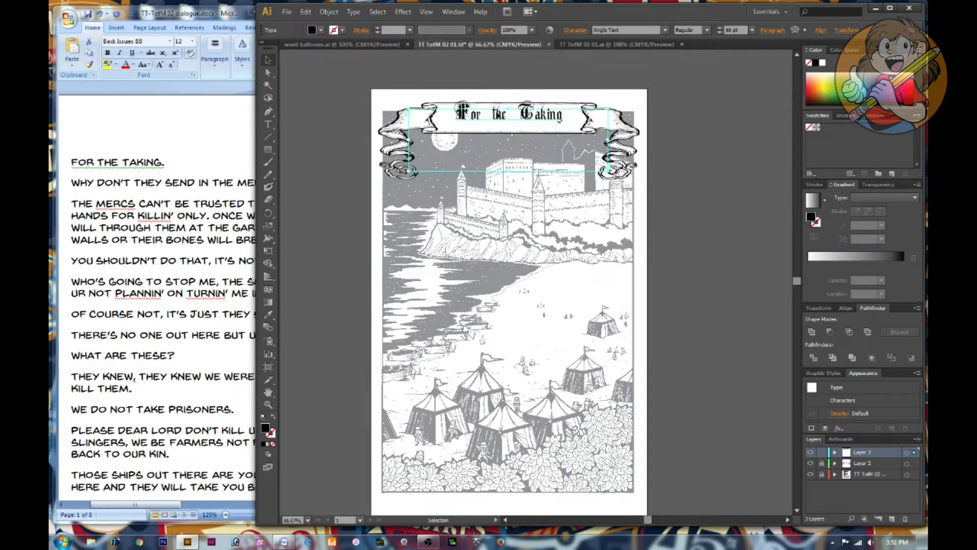
Set the banner title in Buffla Medium at 38 pt
{"action": "key", "text": "t"}
{"action": "triple_click", "coordinate": [499, 116]}
{"action": "left_click", "coordinate": [627, 30]}
{"action": "scroll", "coordinate": [627, 29], "scroll_direction": "down", "scroll_amount": 3}
{"action": "scroll", "coordinate": [627, 30], "scroll_direction": "down", "scroll_amount": 5}
{"action": "scroll", "coordinate": [627, 29], "scroll_direction": "down", "scroll_amount": 4}
{"action": "scroll", "coordinate": [627, 30], "scroll_direction": "down", "scroll_amount": 3}
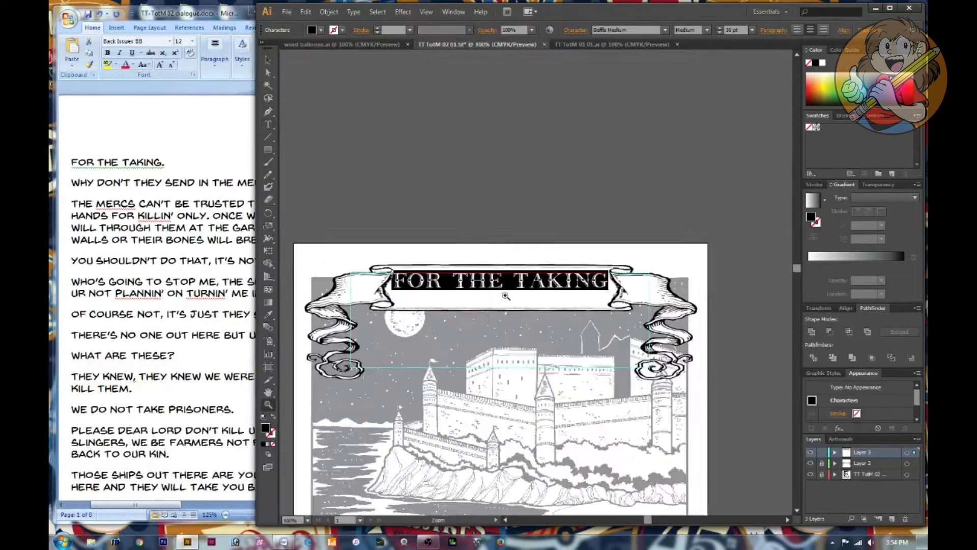
Position the title between the banner's scroll ends and stretch it to fill the banner's height
{"action": "left_click_drag", "start_coordinate": [416, 248], "coordinate": [418, 267]}
{"action": "right_click", "coordinate": [434, 266]}
{"action": "left_click", "coordinate": [472, 340]}
{"action": "key", "text": "ctrl+minus"}
{"action": "key", "text": "ctrl+minus"}
{"action": "left_click_drag", "start_coordinate": [552, 258], "coordinate": [553, 250]}
{"action": "left_click_drag", "start_coordinate": [663, 267], "coordinate": [657, 267]}
{"action": "left_click", "coordinate": [620, 154]}
Paste the TallTails logo and credits block and place it in the lower-right corner of the page artwork
{"action": "key", "text": "ctrl+minus"}
{"action": "key", "text": "ctrl+minus"}
{"action": "key", "text": "ctrl+0"}
{"action": "key", "text": "ctrl+v"}
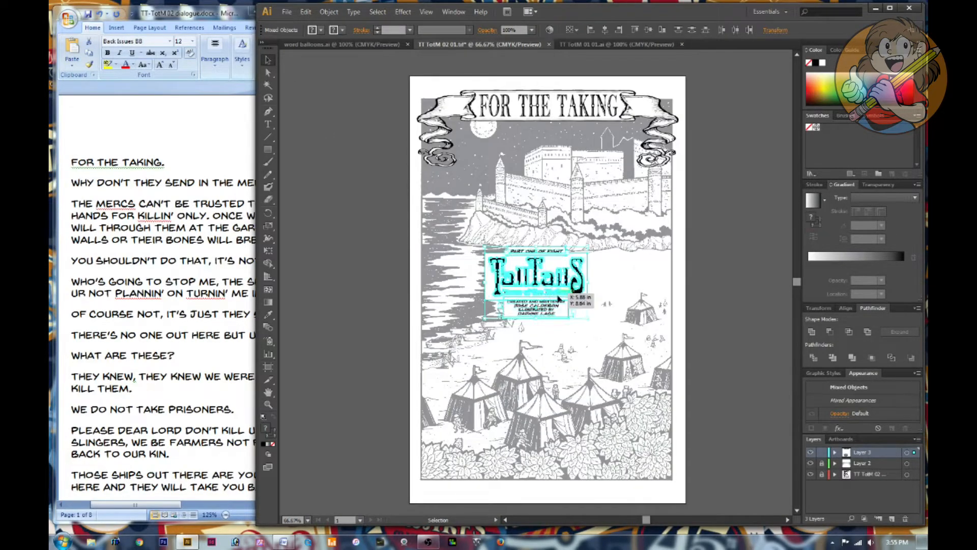
{"action": "left_click_drag", "start_coordinate": [558, 297], "coordinate": [507, 226]}
{"action": "left_click_drag", "start_coordinate": [498, 211], "coordinate": [527, 162]}
{"action": "left_click_drag", "start_coordinate": [527, 163], "coordinate": [500, 211]}
{"action": "left_click_drag", "start_coordinate": [504, 208], "coordinate": [629, 433]}
{"action": "left_click", "coordinate": [729, 417]}
Change "ONE" to "TWO" in the part line above the TallTails logo
{"action": "left_click", "coordinate": [611, 403]}
{"action": "key", "text": "ctrl+plus"}
{"action": "key", "text": "ctrl+plus"}
{"action": "key", "text": "ctrl+plus"}
{"action": "left_click_drag", "start_coordinate": [516, 352], "coordinate": [382, 55]}
{"action": "double_click", "coordinate": [565, 252]}
{"action": "type", "text": "TWO"}
{"action": "key", "text": "ctrl+minus"}
{"action": "key", "text": "ctrl+minus"}
{"action": "key", "text": "ctrl+minus"}
{"action": "scroll", "coordinate": [504, 316], "scroll_direction": "up", "scroll_amount": 3}
{"action": "key", "text": "Escape"}
{"action": "left_click", "coordinate": [310, 134]}
{"action": "left_click", "coordinate": [287, 11]}
{"action": "left_click", "coordinate": [874, 488]}
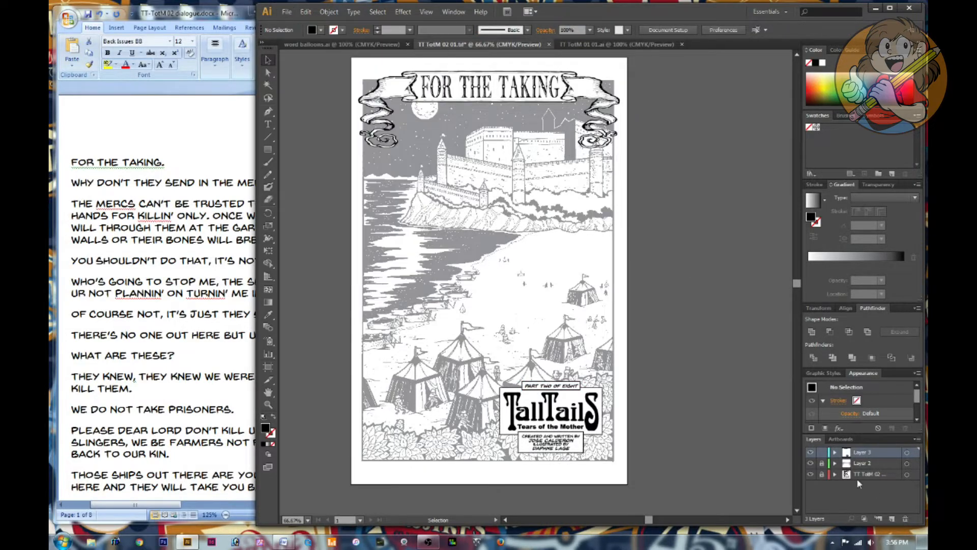
Turn off image dimming for the artwork layer and lock the layer again
{"action": "left_click", "coordinate": [822, 474]}
{"action": "double_click", "coordinate": [892, 475]}
{"action": "left_click", "coordinate": [466, 298]}
{"action": "left_click", "coordinate": [501, 330]}
{"action": "left_click", "coordinate": [874, 452]}
{"action": "left_click", "coordinate": [821, 474]}
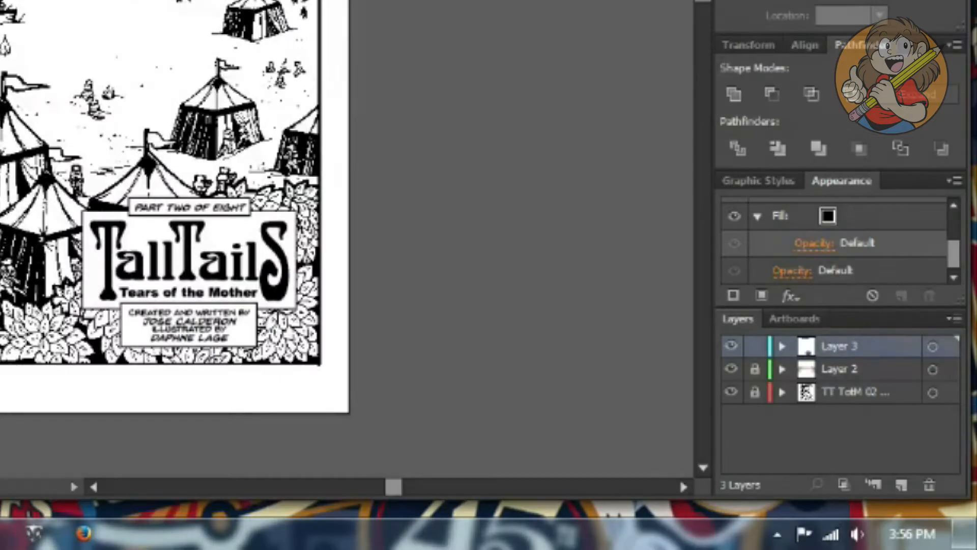
Save the finished title page with the Save As command
{"action": "key", "text": "ctrl+shift+s"}
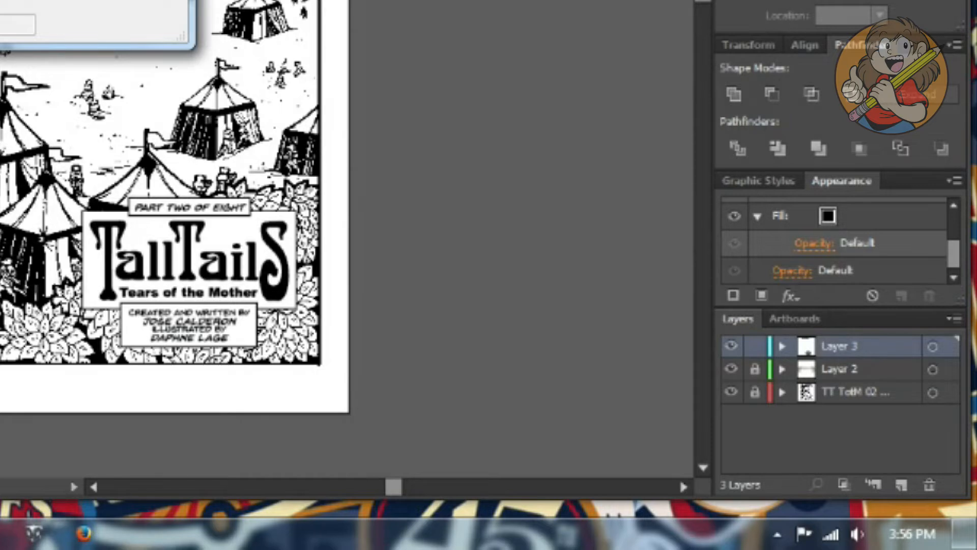
{"action": "left_click", "coordinate": [100, 1]}
{"action": "left_click", "coordinate": [140, 280]}
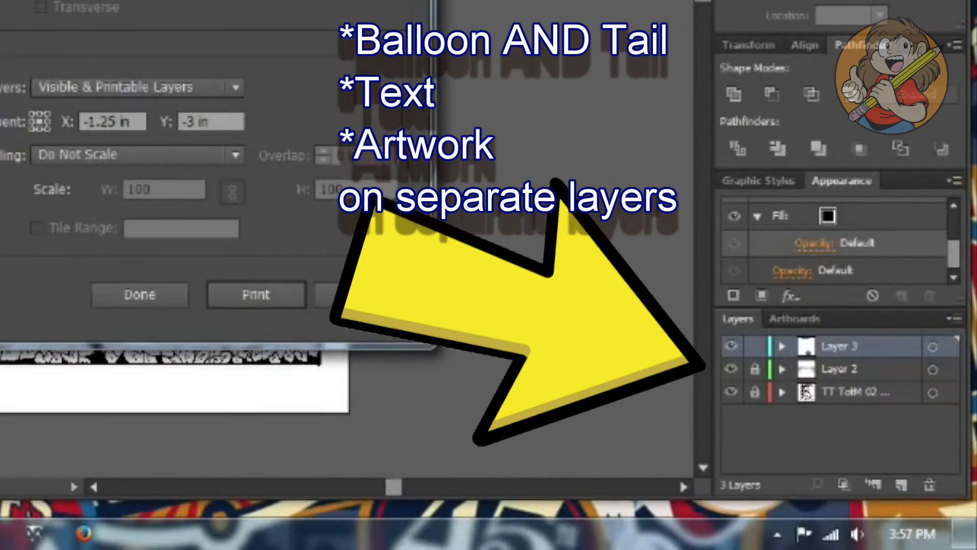
Dim the images on the second page's artwork layer in its layer options
{"action": "double_click", "coordinate": [885, 378]}
{"action": "left_click", "coordinate": [39, 12]}
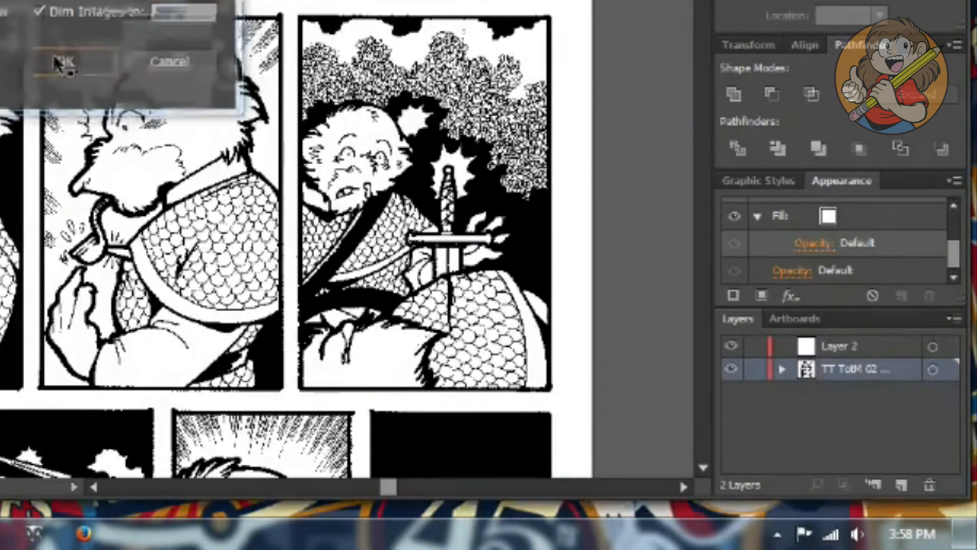
{"action": "left_click", "coordinate": [54, 57]}
Set the colour of the second page's Layer 2 to cyan
{"action": "double_click", "coordinate": [840, 346]}
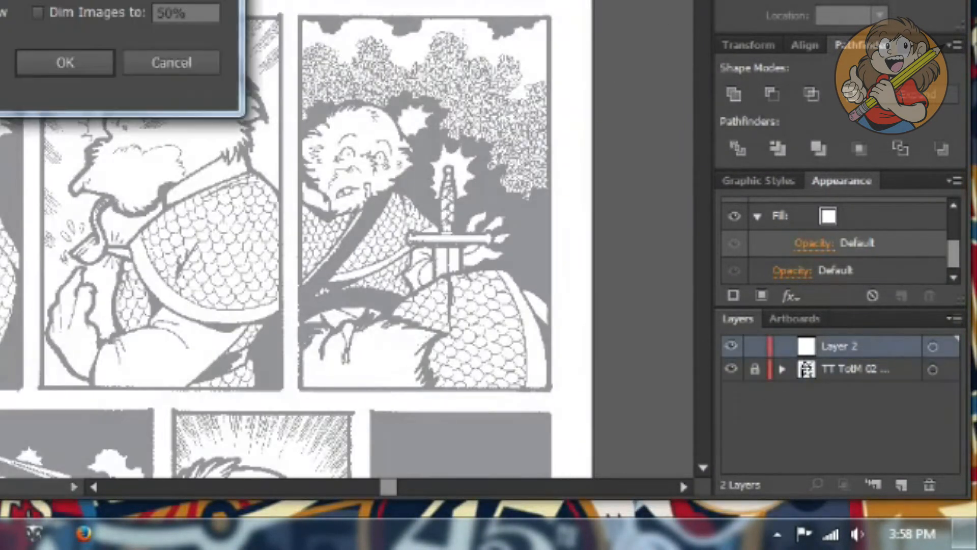
{"action": "left_click", "coordinate": [5, 2]}
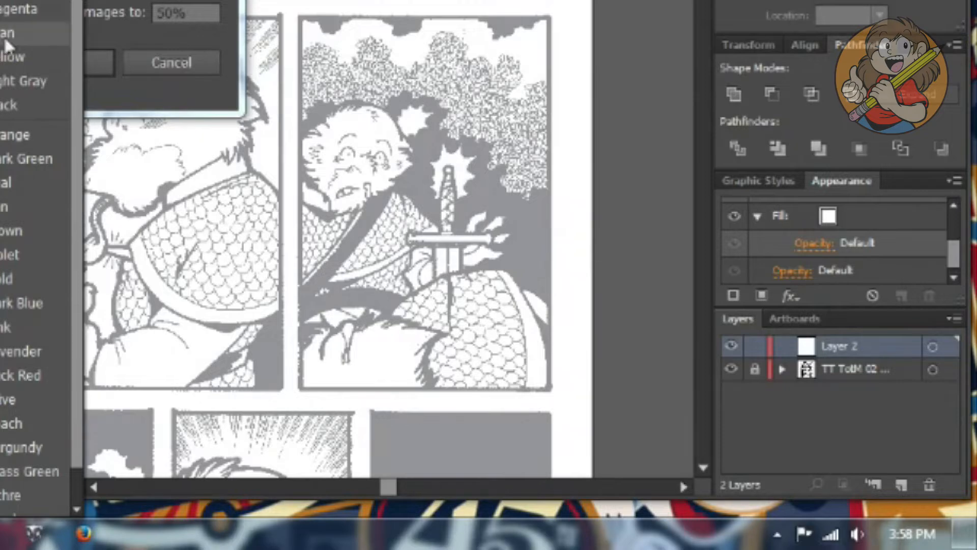
{"action": "left_click", "coordinate": [4, 36]}
{"action": "left_click", "coordinate": [97, 62]}
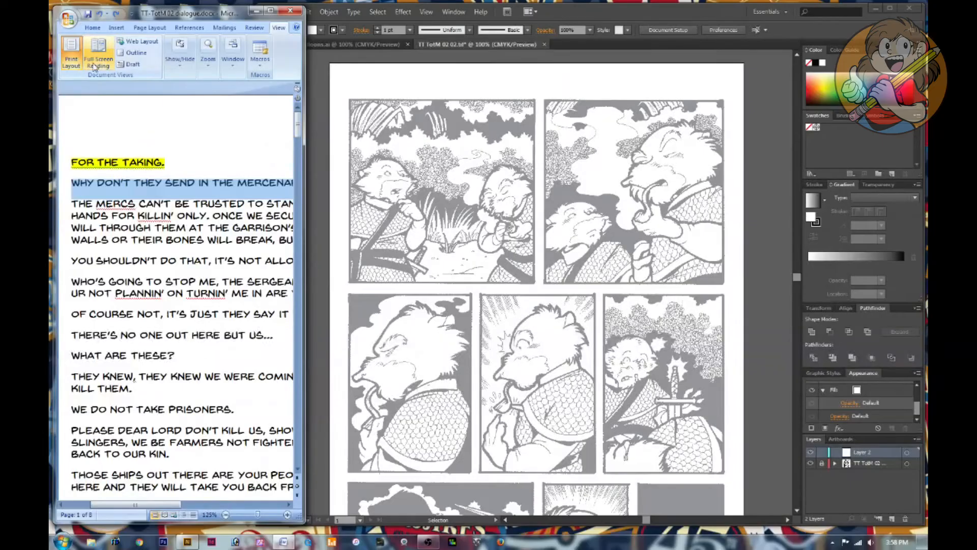
Zoom the Word dialogue document out to 52% and return to the comic page in Illustrator
{"action": "left_click", "coordinate": [209, 67]}
{"action": "left_click", "coordinate": [374, 46]}
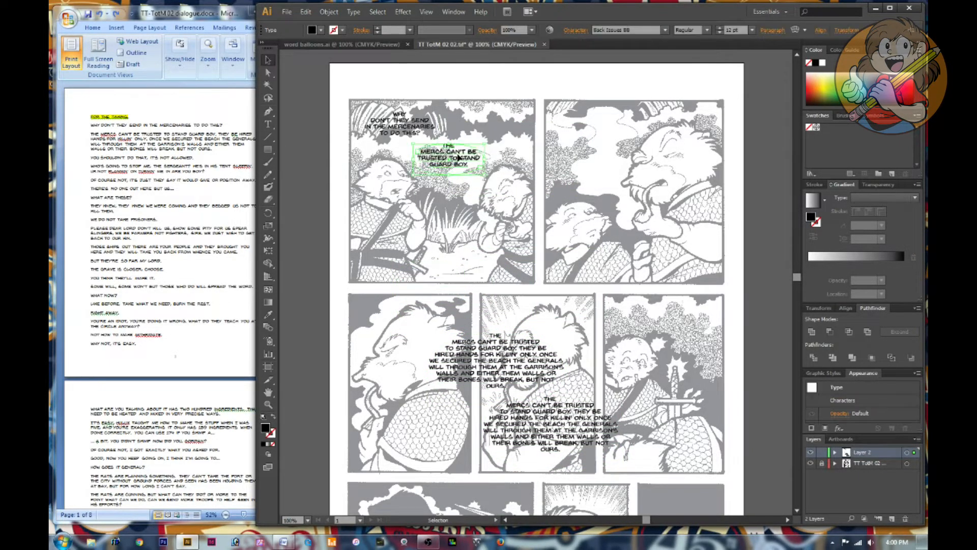
Remove the text before "Once we secured the beach" from the upper dialogue copy and adjust panel one's "The mercs" block to end at "killin' only"
{"action": "left_click", "coordinate": [269, 124]}
{"action": "left_click_drag", "start_coordinate": [519, 349], "coordinate": [426, 328]}
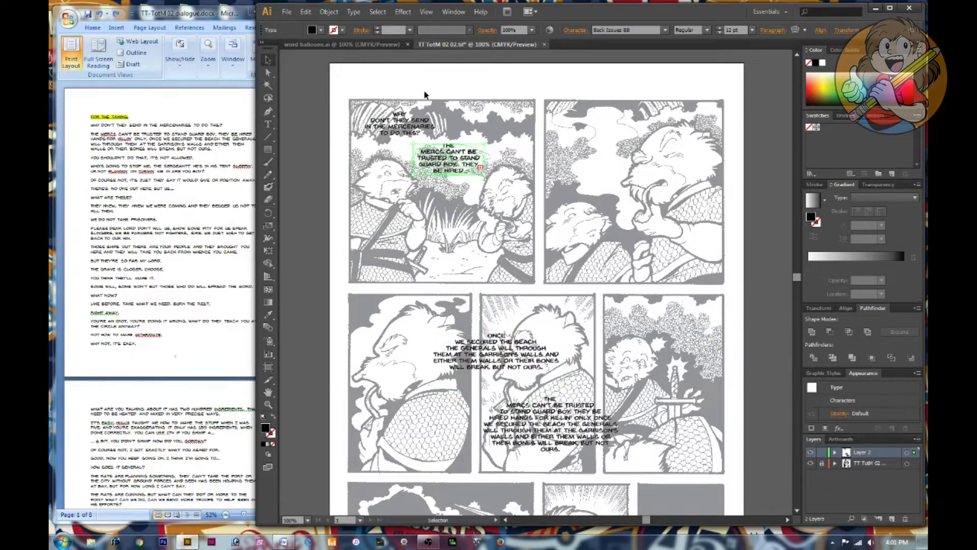
{"action": "left_click_drag", "start_coordinate": [457, 164], "coordinate": [473, 151]}
{"action": "left_click", "coordinate": [481, 229]}
Change "secured" to "secure", narrow the "Once we secure the beach" block and move it to the lower part of panel one
{"action": "left_click", "coordinate": [487, 356]}
{"action": "left_click_drag", "start_coordinate": [562, 362], "coordinate": [529, 362]}
{"action": "left_click", "coordinate": [539, 315]}
{"action": "left_click_drag", "start_coordinate": [488, 347], "coordinate": [450, 235]}
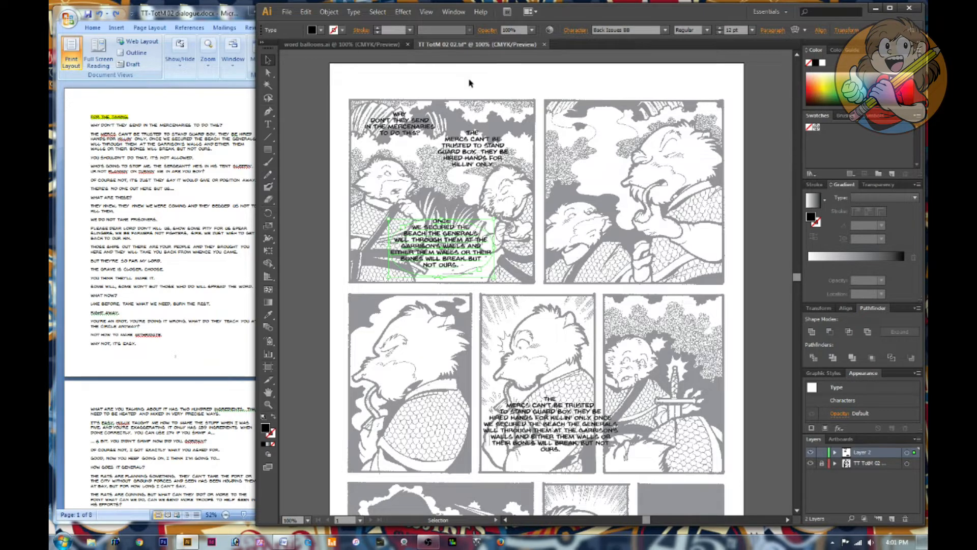
In the "Once we secure the beach" block, replace "through" with "throw" and add "..." after "walls"
{"action": "double_click", "coordinate": [449, 251]}
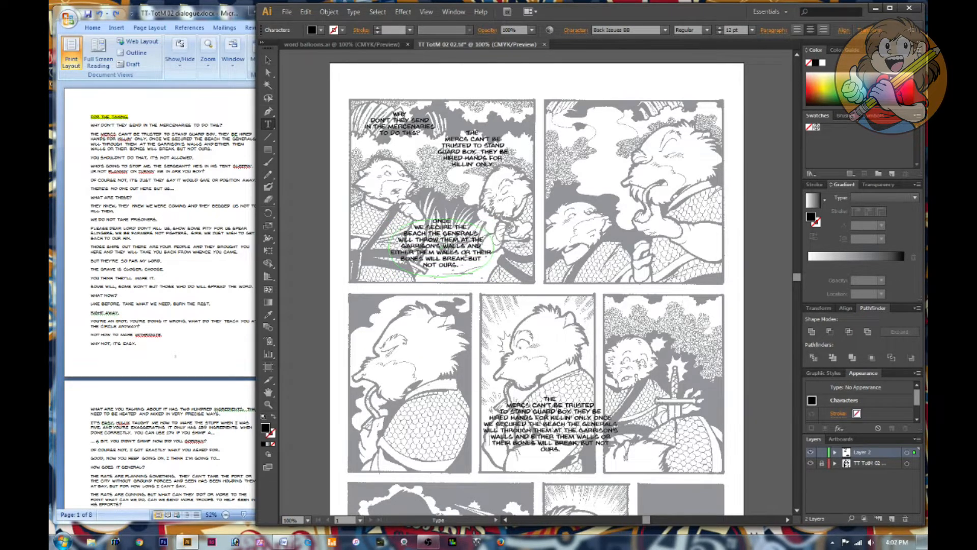
{"action": "left_click", "coordinate": [467, 246]}
{"action": "type", "text": "..."}
{"action": "key", "text": "Escape"}
Delete the leftover full dialogue copy and duplicate the "Once we secure the beach" block onto the second row of panels
{"action": "left_click", "coordinate": [549, 424]}
{"action": "key", "text": "Delete"}
{"action": "left_click_drag", "start_coordinate": [441, 247], "coordinate": [499, 323], "text": "alt"}
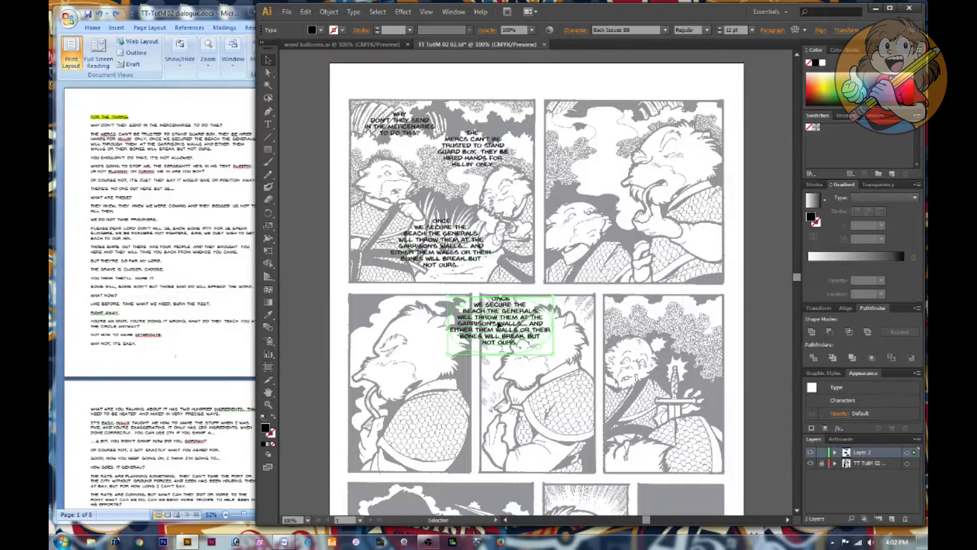
Delete everything after "Garrison's walls..." in panel one's "Once we secure the beach" block
{"action": "left_click_drag", "start_coordinate": [448, 250], "coordinate": [467, 263]}
{"action": "double_click", "coordinate": [458, 245]}
{"action": "key", "text": "Delete"}
{"action": "key", "text": "Escape"}
Widen the Illustrator window and turn off hyphenation for the "Once we secure the beach" block
{"action": "left_click_drag", "start_coordinate": [257, 101], "coordinate": [237, 101]}
{"action": "left_click", "coordinate": [753, 30]}
{"action": "left_click", "coordinate": [655, 114]}
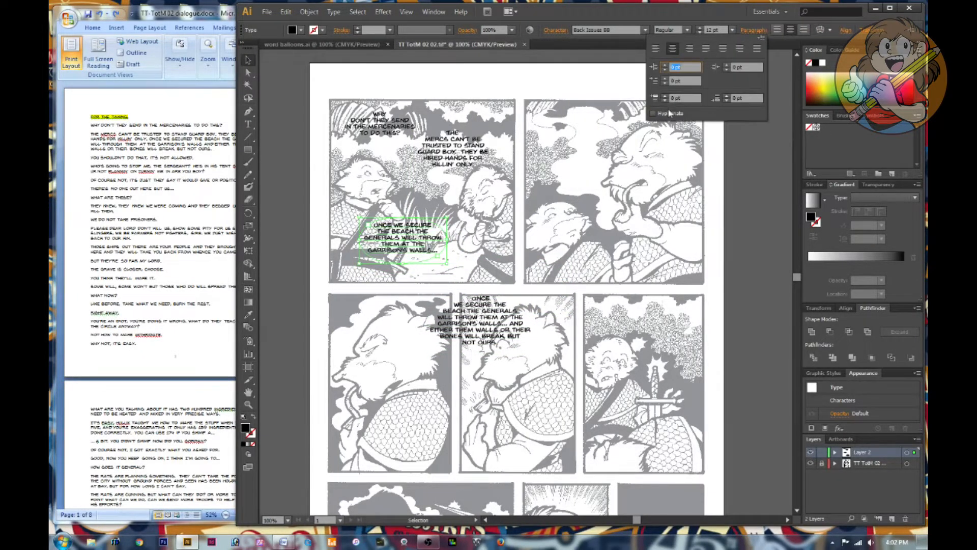
{"action": "left_click", "coordinate": [427, 253]}
Narrow the "Once we secure the beach" block and insert a line break to rewrap its text
{"action": "left_click_drag", "start_coordinate": [446, 263], "coordinate": [417, 227]}
{"action": "double_click", "coordinate": [406, 250]}
{"action": "key", "text": "Return"}
{"action": "key", "text": "Escape"}
Trim the duplicated block in the second row so it begins with "And either them walls"
{"action": "left_click", "coordinate": [481, 326]}
{"action": "left_click", "coordinate": [248, 124]}
{"action": "left_click_drag", "start_coordinate": [508, 323], "coordinate": [427, 288]}
{"action": "key", "text": "BackSpace"}
{"action": "left_click", "coordinate": [248, 60]}
Set the word "mercenaries" in bold italic in panel one's first dialogue block
{"action": "left_click", "coordinate": [245, 122]}
{"action": "double_click", "coordinate": [392, 127]}
{"action": "left_click", "coordinate": [686, 29]}
{"action": "left_click", "coordinate": [681, 67]}
Widen the "Why don't they send in the mercenaries" block and reposition it in panel one's upper-left area
{"action": "left_click", "coordinate": [753, 30]}
{"action": "left_click", "coordinate": [247, 60]}
{"action": "left_click_drag", "start_coordinate": [418, 151], "coordinate": [435, 161]}
{"action": "left_click_drag", "start_coordinate": [402, 133], "coordinate": [395, 136]}
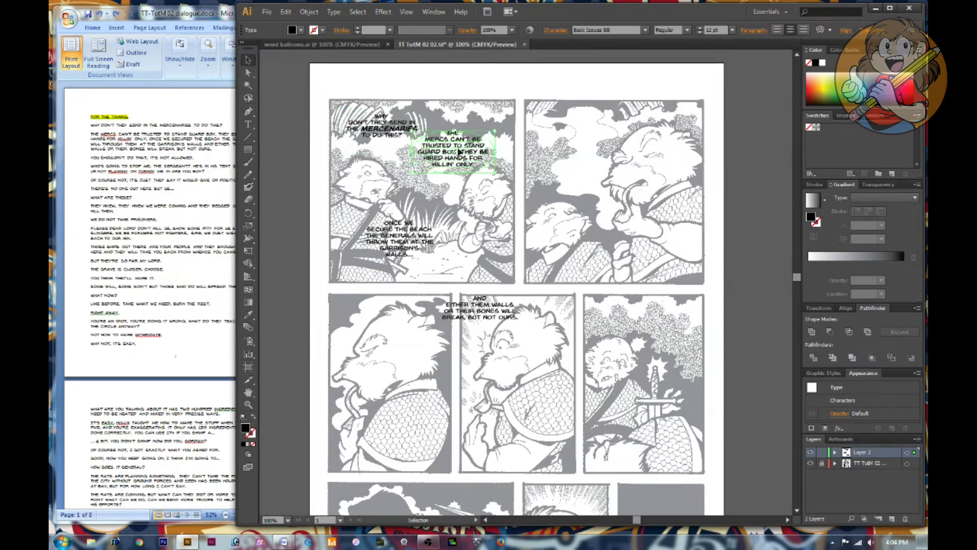
Move the "The mercs can't be trusted" block lower in panel one and shift the "Once we secure the beach" block slightly
{"action": "key", "text": "t"}
{"action": "left_click", "coordinate": [247, 61]}
{"action": "left_click_drag", "start_coordinate": [463, 151], "coordinate": [462, 159]}
{"action": "left_click", "coordinate": [411, 237]}
{"action": "left_click_drag", "start_coordinate": [417, 254], "coordinate": [421, 254]}
Set "but not ours" in bold italic and move the "And either them walls" block to panel two's upper-left area
{"action": "double_click", "coordinate": [480, 307]}
{"action": "left_click_drag", "start_coordinate": [467, 317], "coordinate": [518, 317]}
{"action": "left_click", "coordinate": [687, 30]}
{"action": "left_click", "coordinate": [675, 63]}
{"action": "left_click", "coordinate": [247, 60]}
{"action": "left_click_drag", "start_coordinate": [532, 353], "coordinate": [601, 127]}
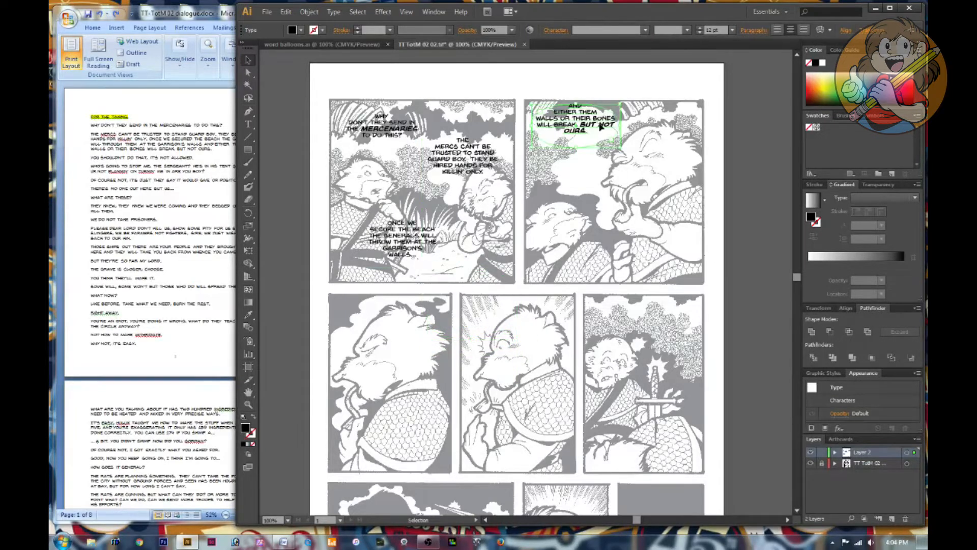
Try moving panel one's "Why don't they" and "The mercs" dialogue blocks onto the TT TotM 02 01 cover page
{"action": "left_click_drag", "start_coordinate": [463, 155], "coordinate": [444, 194]}
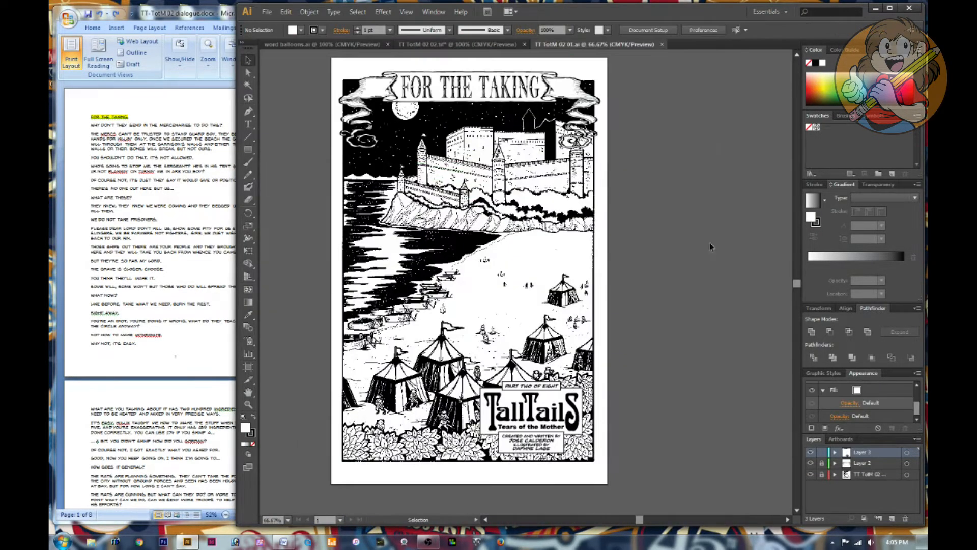
{"action": "left_click", "coordinate": [457, 44]}
{"action": "key", "text": "ctrl+x"}
{"action": "left_click", "coordinate": [572, 45]}
{"action": "key", "text": "ctrl+v"}
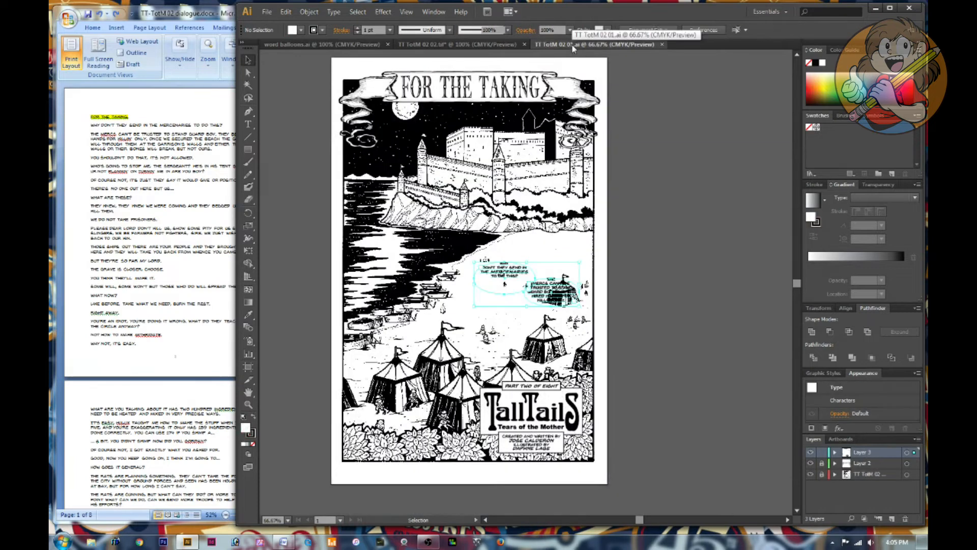
{"action": "left_click", "coordinate": [653, 281]}
{"action": "left_click_drag", "start_coordinate": [504, 270], "coordinate": [441, 249]}
Edit the cover art layer's options and rearrange the two dialogue blocks over the beach before closing the cover file
{"action": "double_click", "coordinate": [869, 474]}
{"action": "left_click", "coordinate": [486, 290]}
{"action": "left_click", "coordinate": [491, 316]}
{"action": "left_click_drag", "start_coordinate": [544, 278], "coordinate": [508, 305]}
{"action": "left_click_drag", "start_coordinate": [437, 250], "coordinate": [509, 253]}
{"action": "left_click_drag", "start_coordinate": [512, 300], "coordinate": [515, 311]}
{"action": "left_click_drag", "start_coordinate": [510, 254], "coordinate": [471, 277]}
{"action": "key", "text": "ctrl+w"}
{"action": "key", "text": "Return"}
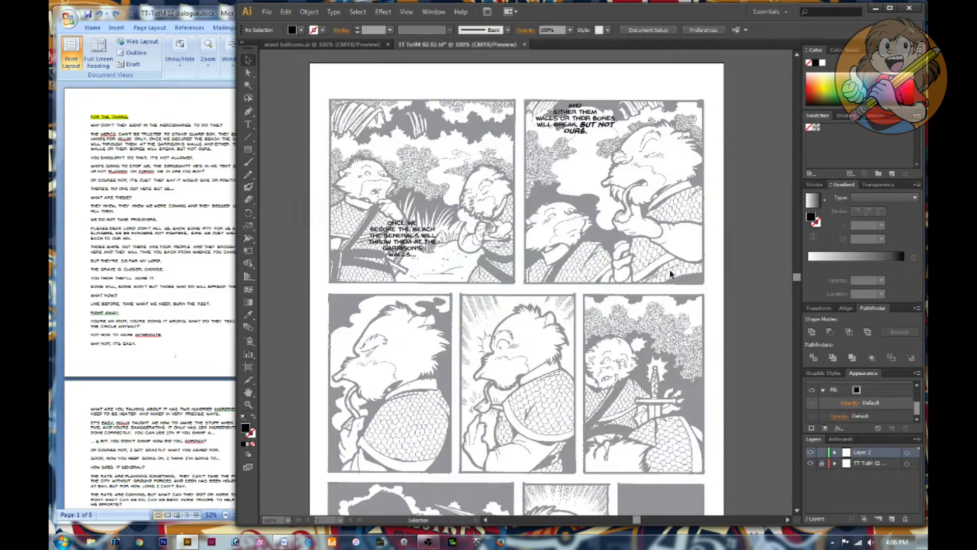
Put the "Why don't they send in the mercenaries" block back in panel one's upper-left area and rewrap the dialogue with line breaks
{"action": "double_click", "coordinate": [462, 161]}
{"action": "left_click_drag", "start_coordinate": [501, 273], "coordinate": [376, 132]}
{"action": "left_click", "coordinate": [431, 156]}
{"action": "key", "text": "Return"}
{"action": "left_click", "coordinate": [436, 150]}
{"action": "key", "text": "Return"}
{"action": "key", "text": "Return"}
Place the "The mercs" block in panel one's upper-right area and the "And either them walls" block in its lower-right corner
{"action": "left_click", "coordinate": [248, 61]}
{"action": "left_click_drag", "start_coordinate": [582, 301], "coordinate": [480, 144]}
{"action": "left_click_drag", "start_coordinate": [410, 224], "coordinate": [398, 219]}
{"action": "left_click_drag", "start_coordinate": [580, 122], "coordinate": [468, 255]}
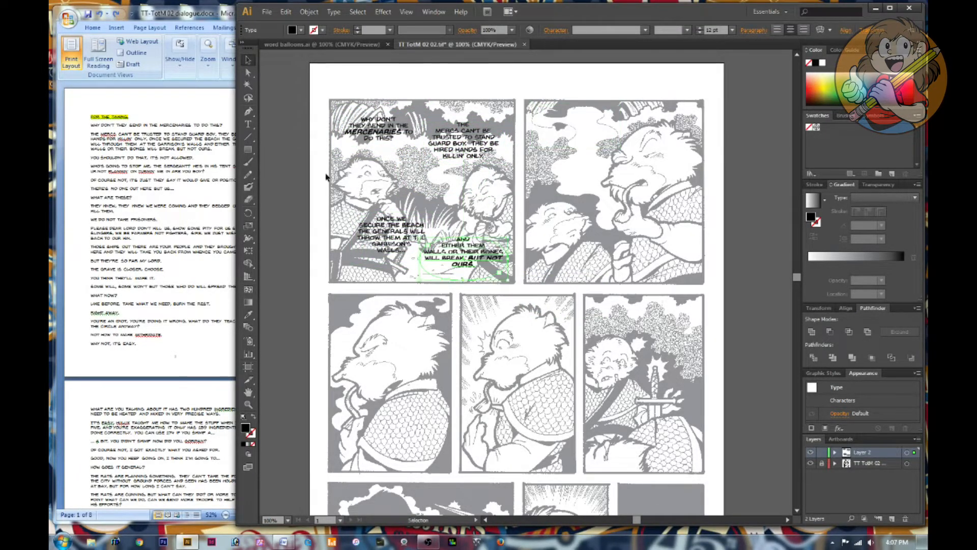
Rewrap the "And either them walls" block with line breaks so "but not ours" stands on its own last line
{"action": "double_click", "coordinate": [457, 239]}
{"action": "key", "text": "Return"}
{"action": "left_click", "coordinate": [475, 243]}
{"action": "key", "text": "Return"}
{"action": "left_click", "coordinate": [483, 250]}
{"action": "key", "text": "Return"}
{"action": "key", "text": "BackSpace"}
{"action": "left_click", "coordinate": [492, 259]}
{"action": "key", "text": "Return"}
{"action": "left_click", "coordinate": [248, 60]}
{"action": "left_click_drag", "start_coordinate": [463, 258], "coordinate": [465, 263]}
Rewrap the "Once we secure the beach" block so it ends with "garrison's walls..." on one line, and nudge it beside the neighbouring block
{"action": "left_click", "coordinate": [391, 231]}
{"action": "left_click", "coordinate": [394, 305]}
{"action": "left_click_drag", "start_coordinate": [430, 234], "coordinate": [408, 239]}
{"action": "left_click", "coordinate": [248, 136]}
{"action": "left_click", "coordinate": [248, 124]}
{"action": "left_click", "coordinate": [399, 218]}
{"action": "key", "text": "Return"}
{"action": "left_click", "coordinate": [426, 225]}
{"action": "key", "text": "Return"}
{"action": "key", "text": "Escape"}
{"action": "key", "text": "shift+Right"}
{"action": "key", "text": "Up"}
{"action": "key", "text": "Up"}
{"action": "key", "text": "Up"}
{"action": "left_click", "coordinate": [638, 325]}
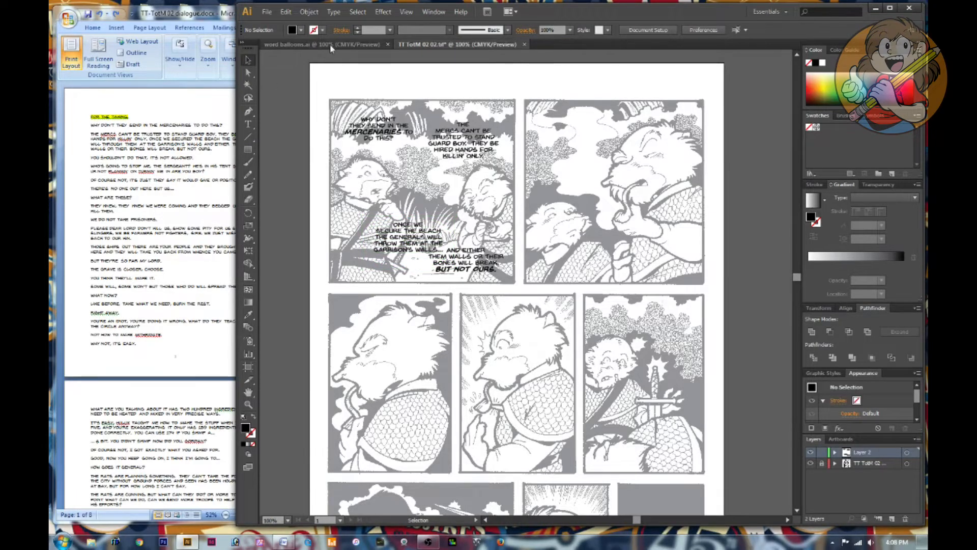
Copy the plain oval balloon from the word balloons file
{"action": "left_click", "coordinate": [331, 45]}
{"action": "left_click", "coordinate": [453, 411]}
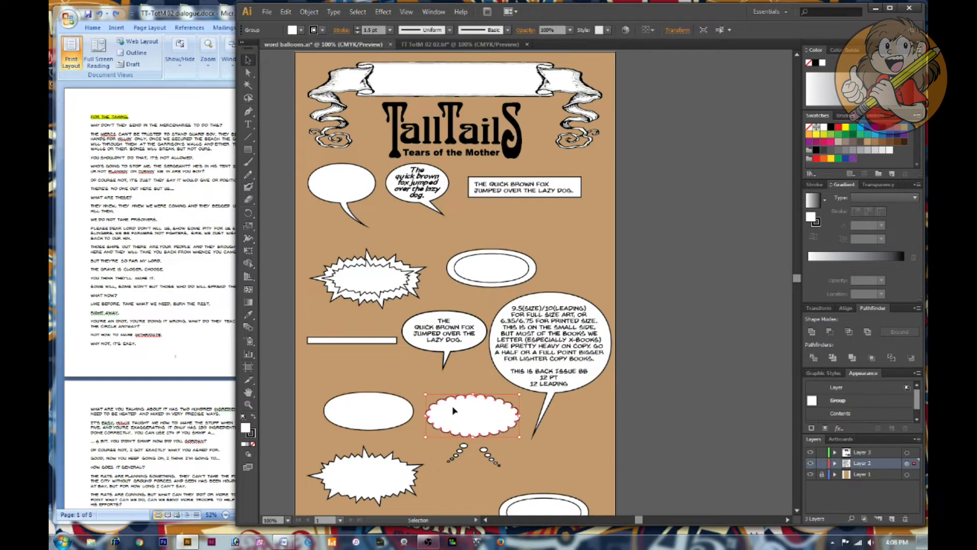
{"action": "left_click", "coordinate": [394, 409]}
{"action": "key", "text": "ctrl+c"}
Add a new layer beneath the dialogue layer and place the oval balloon on it behind the "Why don't they" text
{"action": "left_click", "coordinate": [456, 45]}
{"action": "key", "text": "ctrl+v"}
{"action": "key", "text": "ctrl+z"}
{"action": "left_click", "coordinate": [891, 518]}
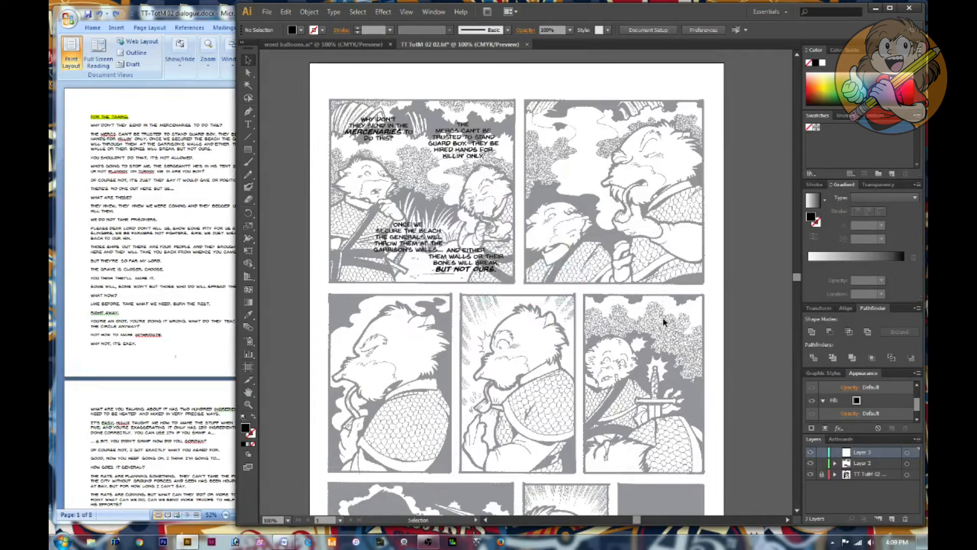
{"action": "key", "text": "ctrl+f"}
{"action": "left_click_drag", "start_coordinate": [882, 455], "coordinate": [890, 474]}
{"action": "left_click_drag", "start_coordinate": [357, 140], "coordinate": [360, 140]}
Paste a second oval balloon and size it around the "The mercs can't be trusted" text
{"action": "key", "text": "ctrl+v"}
{"action": "left_click_drag", "start_coordinate": [539, 287], "coordinate": [476, 144]}
{"action": "left_click_drag", "start_coordinate": [501, 154], "coordinate": [503, 164]}
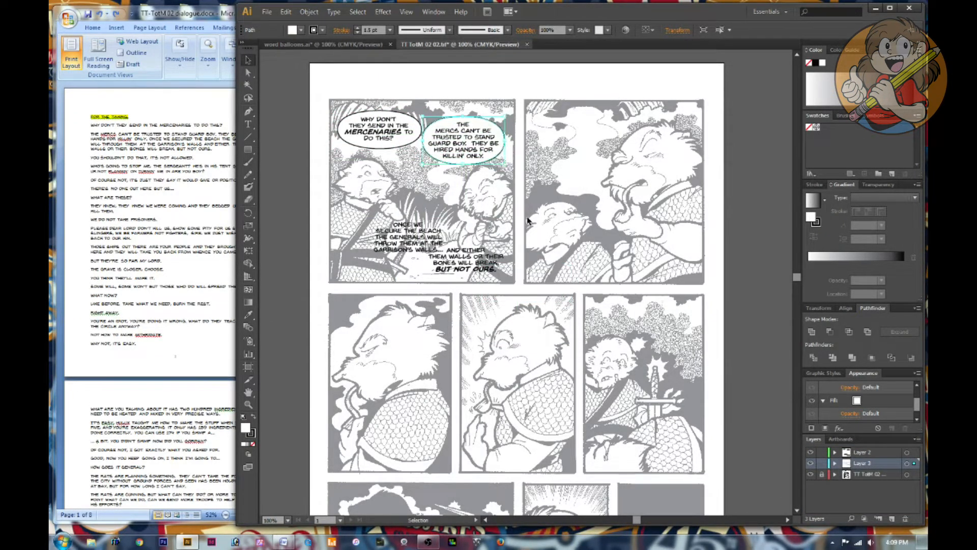
Reposition panel one's two upper balloons together with their text, moving the first one toward the panel's upper-left corner
{"action": "left_click", "coordinate": [463, 137]}
{"action": "left_click", "coordinate": [508, 87]}
{"action": "left_click_drag", "start_coordinate": [494, 112], "coordinate": [489, 139]}
{"action": "left_click_drag", "start_coordinate": [421, 106], "coordinate": [392, 129]}
{"action": "left_click_drag", "start_coordinate": [391, 128], "coordinate": [389, 123]}
{"action": "left_click_drag", "start_coordinate": [426, 111], "coordinate": [451, 153]}
Fit an oval balloon on Layer 3 around the "Once we secure the beach" block, rewrap its text and move both left
{"action": "left_click", "coordinate": [479, 201]}
{"action": "key", "text": "ctrl+v"}
{"action": "key", "text": "ctrl+z"}
{"action": "left_click", "coordinate": [865, 462]}
{"action": "left_click_drag", "start_coordinate": [407, 257], "coordinate": [408, 261]}
{"action": "left_click_drag", "start_coordinate": [453, 238], "coordinate": [459, 242]}
{"action": "double_click", "coordinate": [435, 239]}
{"action": "left_click", "coordinate": [248, 60]}
{"action": "left_click_drag", "start_coordinate": [407, 260], "coordinate": [450, 286]}
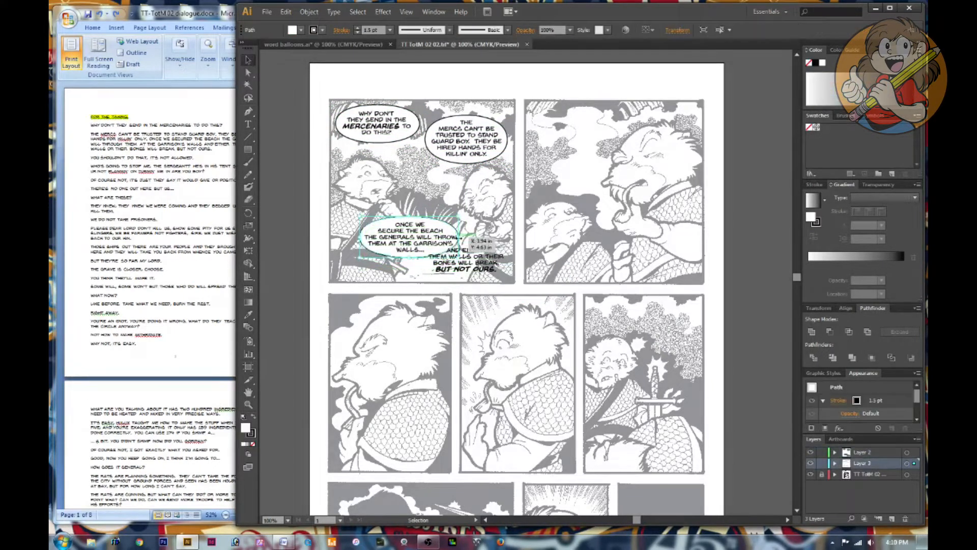
{"action": "left_click_drag", "start_coordinate": [466, 219], "coordinate": [408, 240]}
Shift the "And either them walls" block left and place an oval balloon behind it
{"action": "left_click_drag", "start_coordinate": [463, 266], "coordinate": [448, 267]}
{"action": "key", "text": "ctrl+v"}
{"action": "left_click_drag", "start_coordinate": [533, 284], "coordinate": [460, 266]}
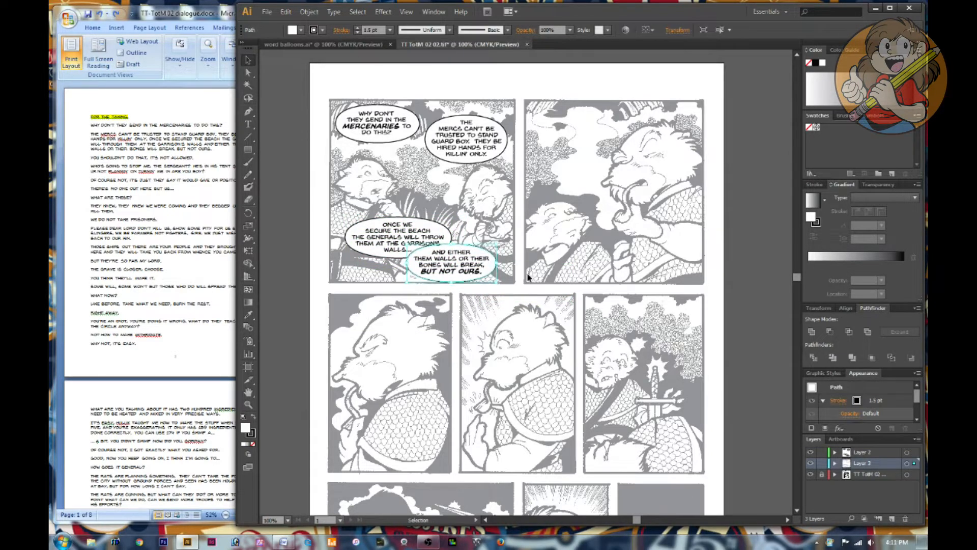
Bring in the thin white bar from the word balloons file and angle it as a connector between the "mercs" and "Once we" balloons
{"action": "key", "text": "ctrl+Tab"}
{"action": "key", "text": "ctrl+Tab"}
{"action": "key", "text": "ctrl+v"}
{"action": "left_click_drag", "start_coordinate": [527, 283], "coordinate": [462, 186]}
{"action": "left_click_drag", "start_coordinate": [510, 180], "coordinate": [487, 145]}
{"action": "left_click_drag", "start_coordinate": [461, 185], "coordinate": [435, 185]}
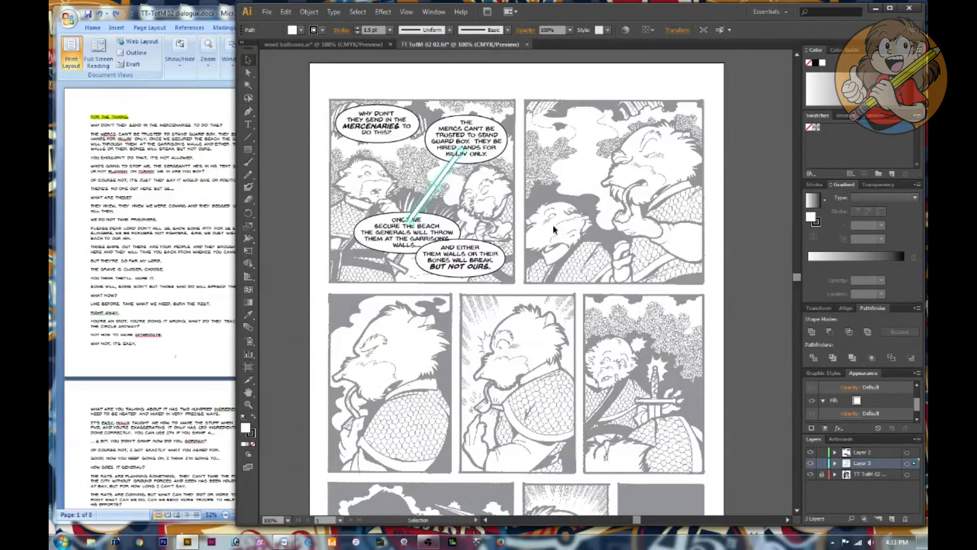
{"action": "left_click", "coordinate": [585, 231]}
Copy a curved balloon tail from the bottom row of the word balloons file
{"action": "key", "text": "ctrl+Tab"}
{"action": "scroll", "coordinate": [516, 283], "scroll_direction": "down", "scroll_amount": 3}
{"action": "left_click", "coordinate": [328, 431]}
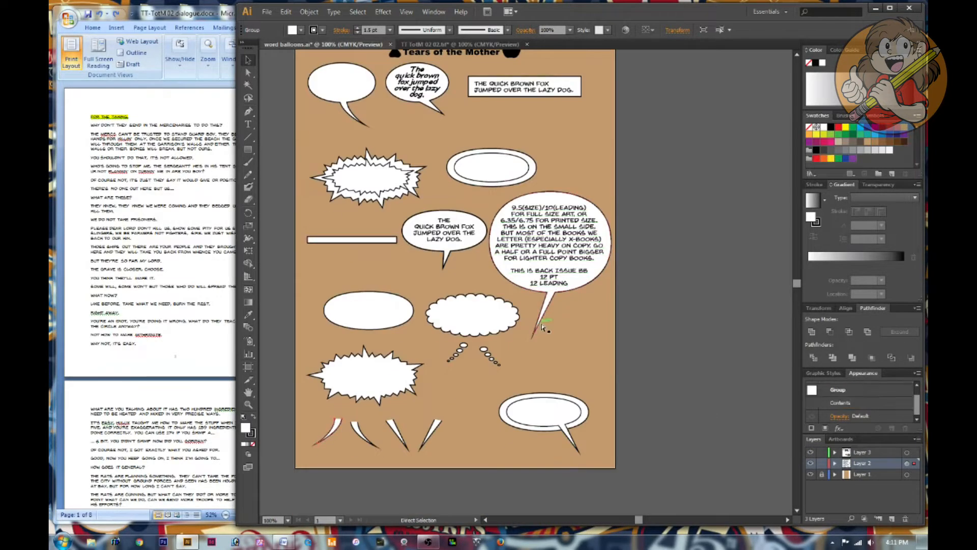
{"action": "key", "text": "ctrl+c"}
Attach curved tails to panel one's two upper balloons, pointing each toward its speaker
{"action": "key", "text": "ctrl+Tab"}
{"action": "key", "text": "ctrl+v"}
{"action": "left_click_drag", "start_coordinate": [533, 276], "coordinate": [396, 150]}
{"action": "left_click", "coordinate": [419, 171]}
{"action": "left_click", "coordinate": [398, 152]}
{"action": "left_click", "coordinate": [418, 171]}
{"action": "left_click", "coordinate": [404, 144]}
{"action": "left_click_drag", "start_coordinate": [503, 170], "coordinate": [503, 171]}
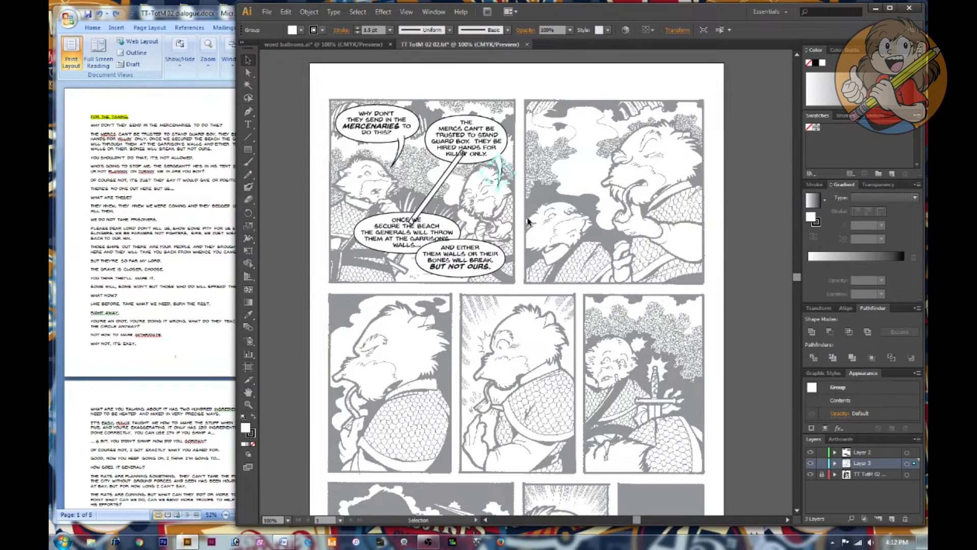
Save the lettered page as the Illustrator file TT TotM 02 02.ai
{"action": "left_click", "coordinate": [534, 200]}
{"action": "key", "text": "ctrl+s"}
{"action": "key", "text": "Return"}
{"action": "left_click", "coordinate": [533, 417]}
In the Word script, highlight in yellow the lines from "Why don't they send in the mercenaries" through "but not ours"
{"action": "left_click_drag", "start_coordinate": [91, 125], "coordinate": [213, 148]}
{"action": "left_click", "coordinate": [92, 28]}
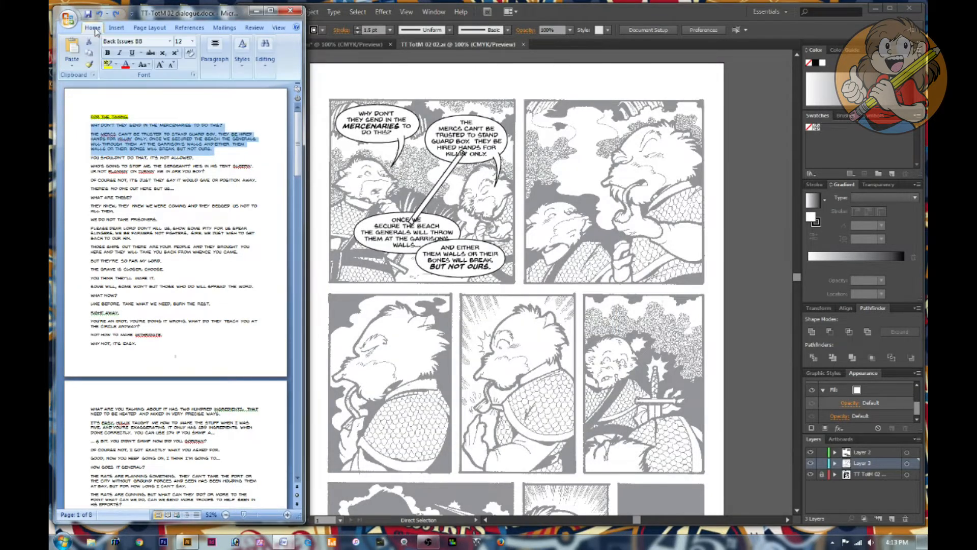
{"action": "left_click", "coordinate": [107, 65]}
Copy the sample balloon text into panel two of the page and replace it with the script line "You shouldn't do that, it's not allowed."
{"action": "left_click", "coordinate": [336, 44]}
{"action": "left_click", "coordinate": [444, 229]}
{"action": "left_click", "coordinate": [458, 44]}
{"action": "key", "text": "ctrl+v"}
{"action": "left_click_drag", "start_coordinate": [526, 277], "coordinate": [567, 122]}
{"action": "left_click_drag", "start_coordinate": [194, 158], "coordinate": [90, 157]}
{"action": "left_click", "coordinate": [567, 122]}
{"action": "triple_click", "coordinate": [568, 122]}
{"action": "key", "text": "ctrl+v"}
Add another sample text block in panel two and replace its text with "Who's going to stop me, the sergeant?" from the script
{"action": "left_click", "coordinate": [323, 44]}
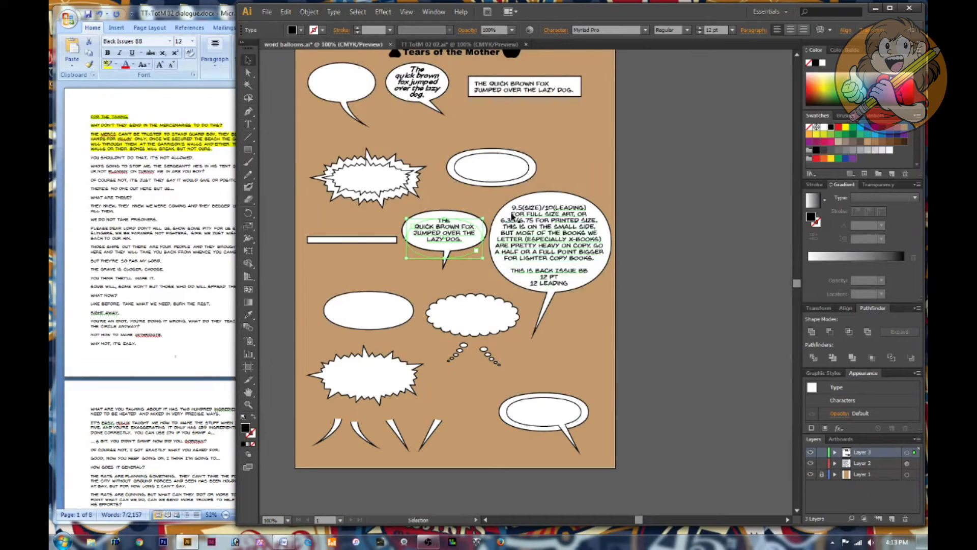
{"action": "left_click", "coordinate": [457, 43]}
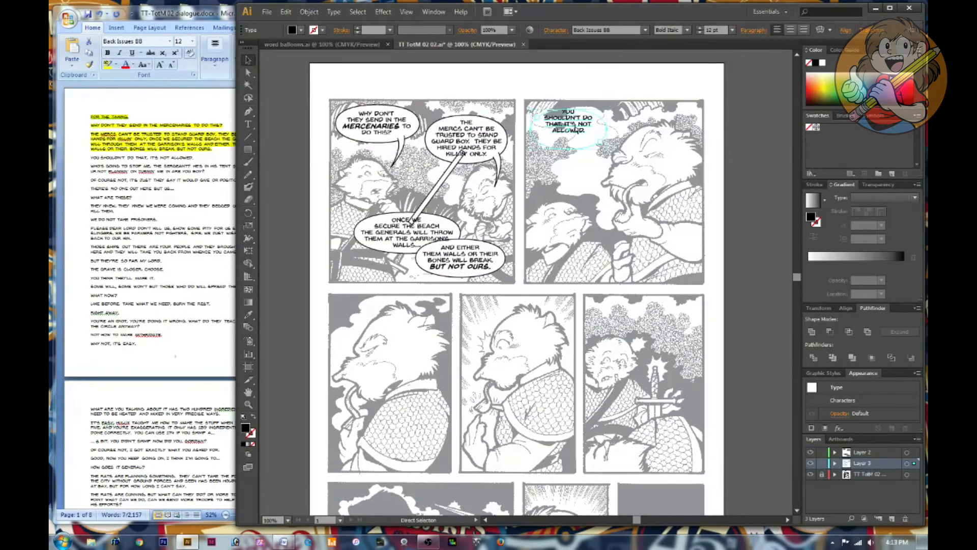
{"action": "key", "text": "ctrl+v"}
{"action": "left_click_drag", "start_coordinate": [539, 277], "coordinate": [627, 205]}
{"action": "left_click_drag", "start_coordinate": [90, 166], "coordinate": [194, 166]}
{"action": "key", "text": "ctrl+c"}
{"action": "left_click", "coordinate": [626, 206]}
{"action": "triple_click", "coordinate": [626, 206]}
{"action": "key", "text": "ctrl+v"}
Rearrange panel two's dialogue blocks and place the "not plannin' on turnin' me in are you boy?" block at its lower edge
{"action": "left_click", "coordinate": [248, 61]}
{"action": "left_click_drag", "start_coordinate": [621, 218], "coordinate": [579, 164]}
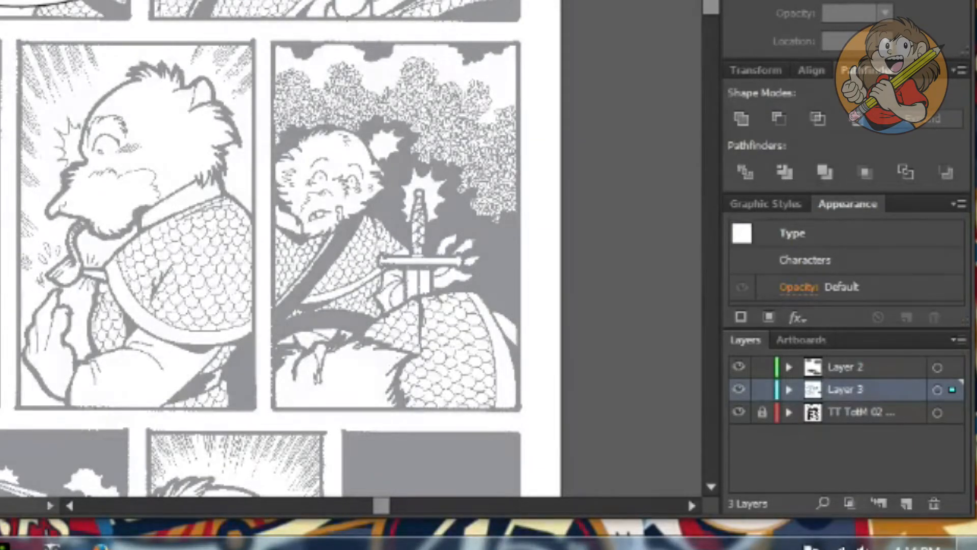
{"action": "left_click", "coordinate": [342, 11]}
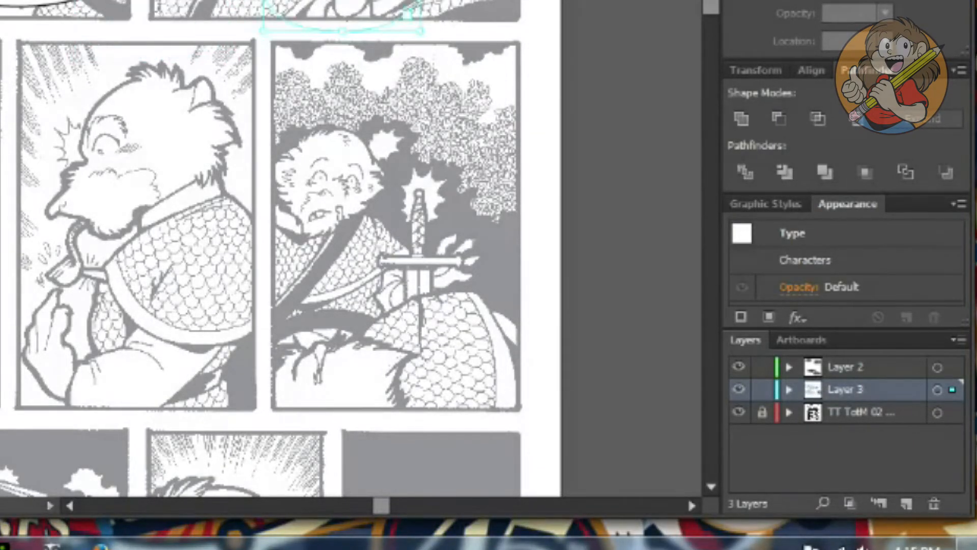
{"action": "left_click_drag", "start_coordinate": [97, 4], "coordinate": [367, 15]}
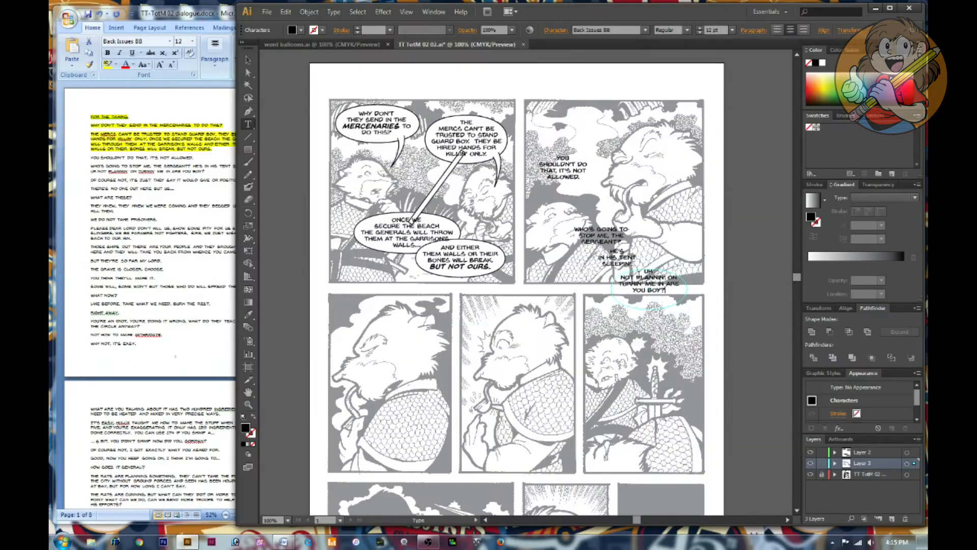
Add another text block at the upper edge of panel five and replace its text with "Of course not" from the script
{"action": "left_click_drag", "start_coordinate": [649, 280], "coordinate": [605, 309]}
{"action": "left_click_drag", "start_coordinate": [90, 181], "coordinate": [256, 180]}
{"action": "double_click", "coordinate": [606, 312]}
{"action": "key", "text": "ctrl+a"}
{"action": "key", "text": "ctrl+v"}
{"action": "left_click", "coordinate": [554, 15]}
{"action": "key", "text": "Escape"}
{"action": "key", "text": "ctrl+v"}
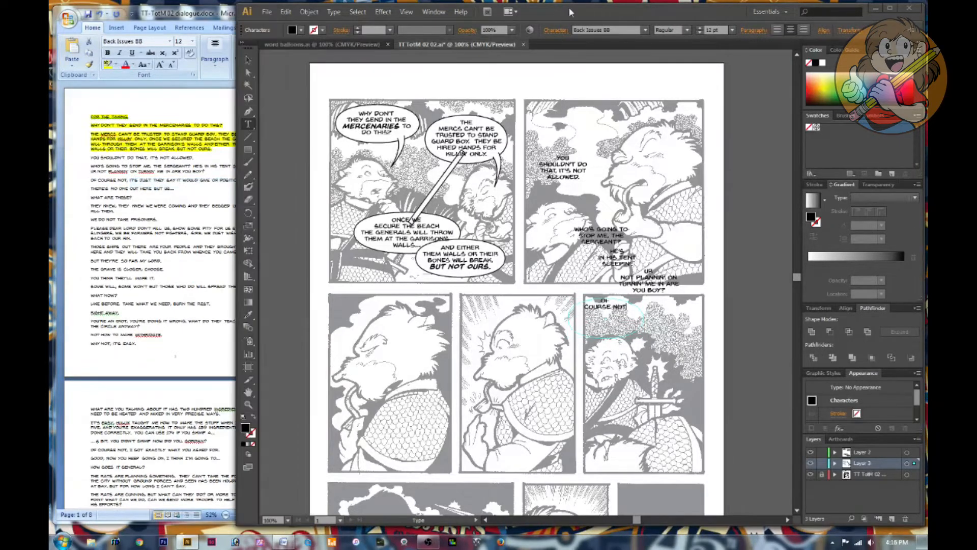
{"action": "key", "text": "ctrl+z"}
Duplicate the text block below and replace its text with the script line "It's just they say it would give our position away."
{"action": "left_click", "coordinate": [615, 310]}
{"action": "key", "text": "ctrl+c"}
{"action": "key", "text": "ctrl+v"}
{"action": "left_click_drag", "start_coordinate": [130, 180], "coordinate": [256, 180]}
{"action": "key", "text": "ctrl+c"}
{"action": "triple_click", "coordinate": [628, 326]}
{"action": "key", "text": "ctrl+v"}
Place another copied text block lower in panel five and fill it with "There's no one out here but us..." from the script
{"action": "key", "text": "Escape"}
{"action": "key", "text": "ctrl+c"}
{"action": "key", "text": "ctrl+v"}
{"action": "left_click_drag", "start_coordinate": [641, 341], "coordinate": [641, 381]}
{"action": "left_click", "coordinate": [153, 189]}
{"action": "triple_click", "coordinate": [153, 188]}
{"action": "key", "text": "ctrl+c"}
{"action": "triple_click", "coordinate": [617, 368]}
{"action": "key", "text": "ctrl+v"}
Set "not allowed" and "stop" in panel two's dialogue to bold italic
{"action": "left_click", "coordinate": [249, 125]}
{"action": "left_click_drag", "start_coordinate": [571, 171], "coordinate": [584, 176]}
{"action": "left_click", "coordinate": [686, 30]}
{"action": "left_click", "coordinate": [681, 65]}
{"action": "double_click", "coordinate": [588, 235]}
{"action": "left_click", "coordinate": [687, 30]}
{"action": "left_click", "coordinate": [682, 65]}
Set the "not plannin' on turnin' me in are you boy?" and "Of course not" blocks to bold italic
{"action": "triple_click", "coordinate": [649, 280]}
{"action": "left_click", "coordinate": [681, 65]}
{"action": "triple_click", "coordinate": [605, 304]}
{"action": "left_click", "coordinate": [686, 30]}
{"action": "left_click", "coordinate": [681, 65]}
{"action": "left_click", "coordinate": [630, 327]}
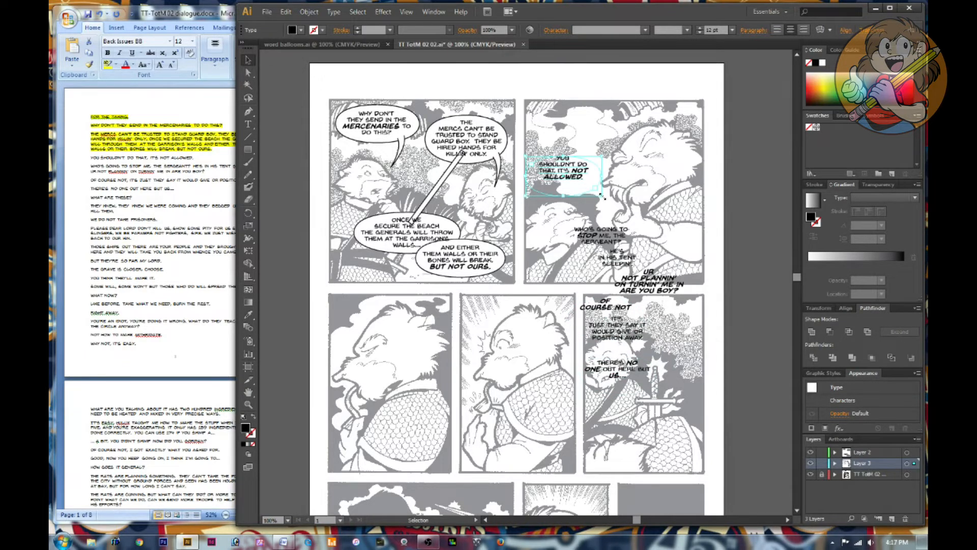
Move the "You shouldn't do that" text to panel two's upper edge and transfer the new dialogue blocks onto Layer 2
{"action": "left_click_drag", "start_coordinate": [576, 174], "coordinate": [584, 123]}
{"action": "left_click", "coordinate": [461, 254]}
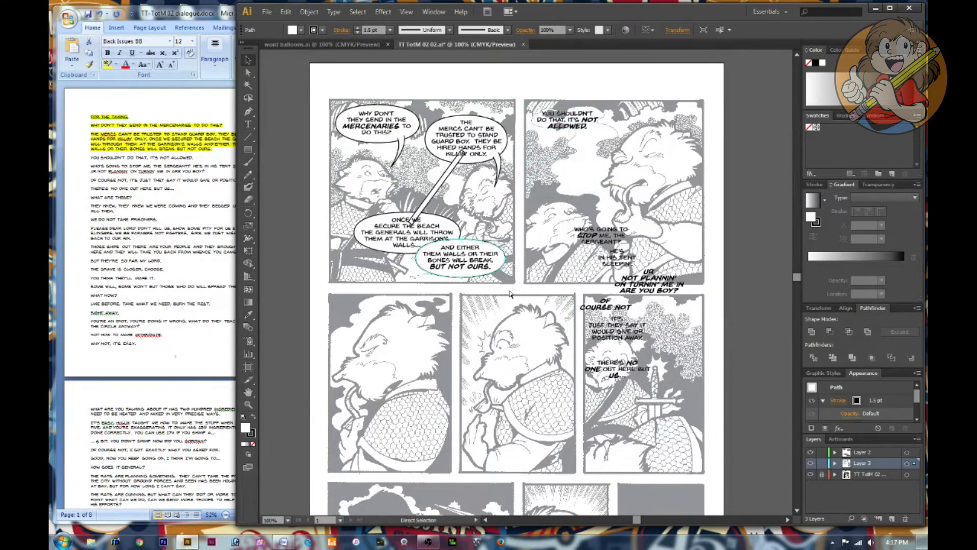
{"action": "left_click_drag", "start_coordinate": [713, 107], "coordinate": [570, 379]}
{"action": "key", "text": "ctrl+x"}
{"action": "left_click", "coordinate": [863, 452]}
{"action": "key", "text": "ctrl+v"}
{"action": "left_click_drag", "start_coordinate": [524, 280], "coordinate": [602, 240]}
Copy the "but not ours" balloon on Layer 3 and place the copy behind the "You shouldn't do that" text
{"action": "left_click", "coordinate": [864, 464]}
{"action": "left_click", "coordinate": [496, 262]}
{"action": "key", "text": "ctrl+c"}
{"action": "key", "text": "ctrl+v"}
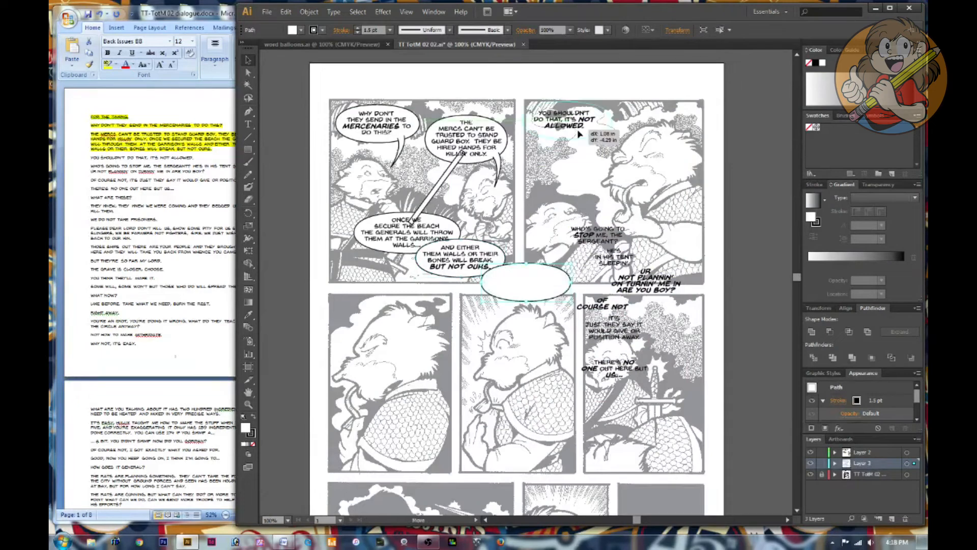
{"action": "left_click_drag", "start_coordinate": [539, 288], "coordinate": [583, 127]}
{"action": "left_click", "coordinate": [575, 125], "text": "shift"}
Move the "Who's going to stop me?" text below the first balloon in panel two and set "the sergeant?" to regular style
{"action": "left_click_drag", "start_coordinate": [623, 235], "coordinate": [599, 159]}
{"action": "double_click", "coordinate": [599, 158]}
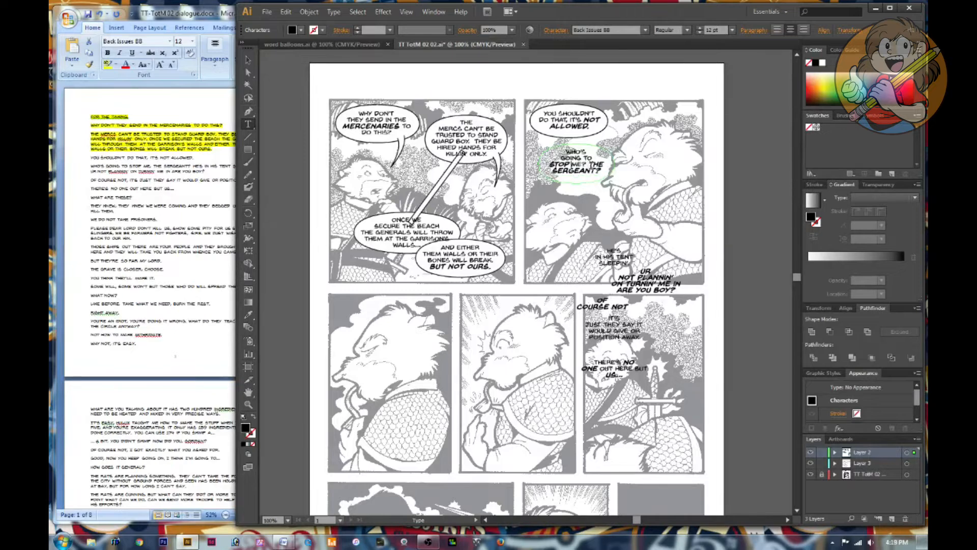
{"action": "left_click_drag", "start_coordinate": [568, 170], "coordinate": [599, 177]}
{"action": "left_click", "coordinate": [687, 30]}
{"action": "left_click", "coordinate": [684, 41]}
{"action": "key", "text": "Escape"}
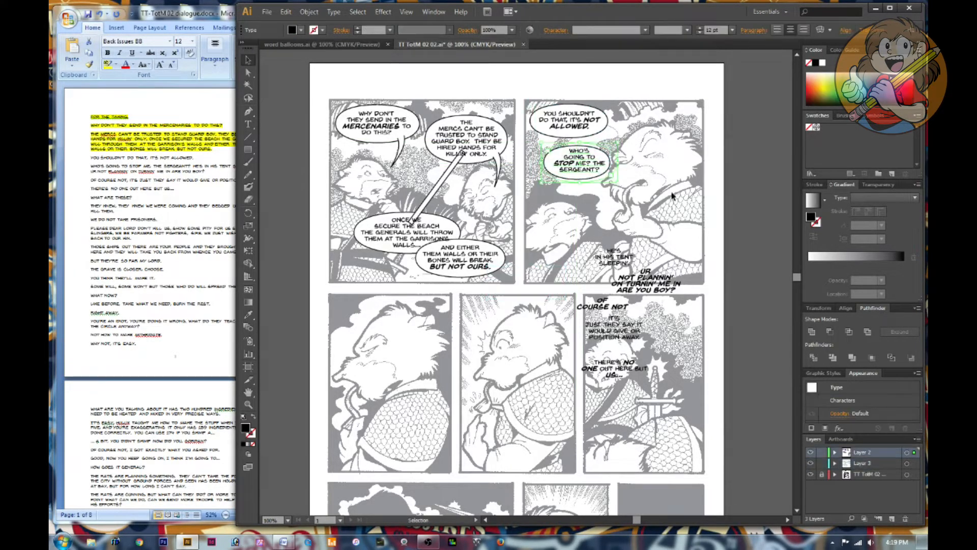
Merge the "He's in his tent sleepin'" text into the end of the "Who's going to stop me? The sergeant?" block
{"action": "left_click", "coordinate": [753, 213]}
{"action": "left_click_drag", "start_coordinate": [583, 188], "coordinate": [615, 238]}
{"action": "double_click", "coordinate": [613, 236]}
{"action": "key", "text": "ctrl+a"}
{"action": "key", "text": "ctrl+x"}
{"action": "left_click", "coordinate": [598, 170]}
{"action": "key", "text": "ctrl+v"}
{"action": "key", "text": "Escape"}
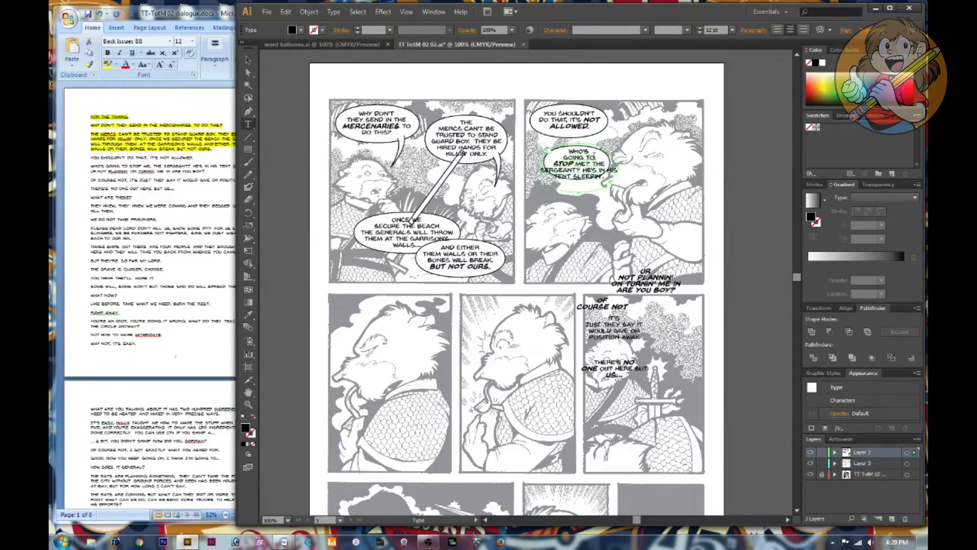
{"action": "left_click", "coordinate": [594, 156]}
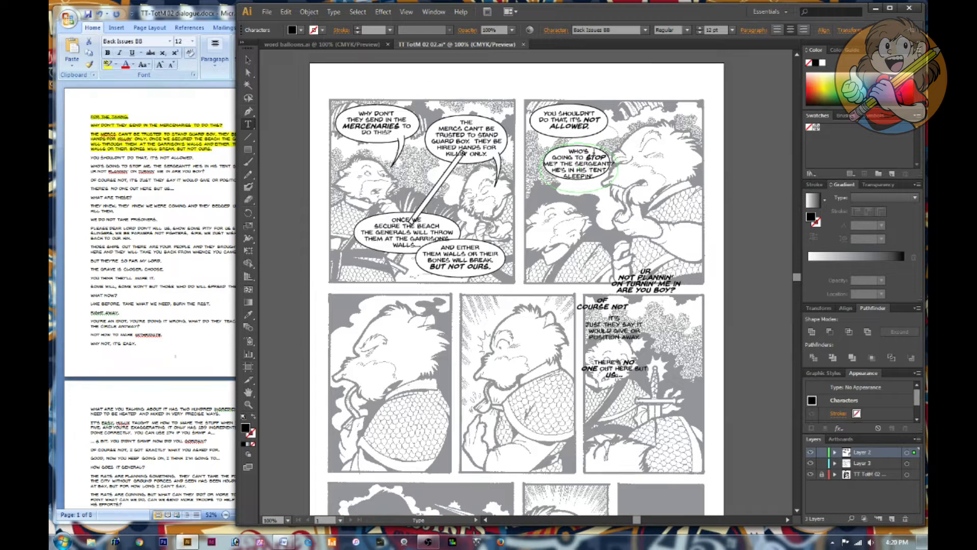
Fit the balloon around the merged "Who's going to stop me?" text and align both with the balloon above
{"action": "key", "text": "Escape"}
{"action": "left_click", "coordinate": [578, 181]}
{"action": "left_click", "coordinate": [567, 158], "text": "shift"}
{"action": "left_click_drag", "start_coordinate": [567, 159], "coordinate": [557, 159]}
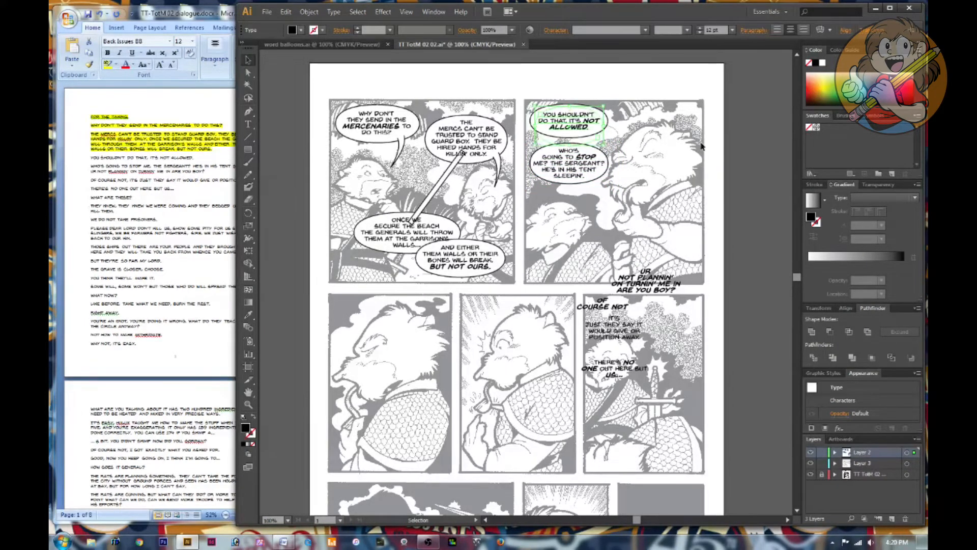
Move the "plannin'" and "Of course not" blocks up inside panel two, change "Ur" to "Yur" and keep only "turnin' me in" emphasised
{"action": "left_click_drag", "start_coordinate": [664, 266], "coordinate": [636, 253]}
{"action": "left_click_drag", "start_coordinate": [605, 305], "coordinate": [612, 267]}
{"action": "left_click", "coordinate": [248, 124]}
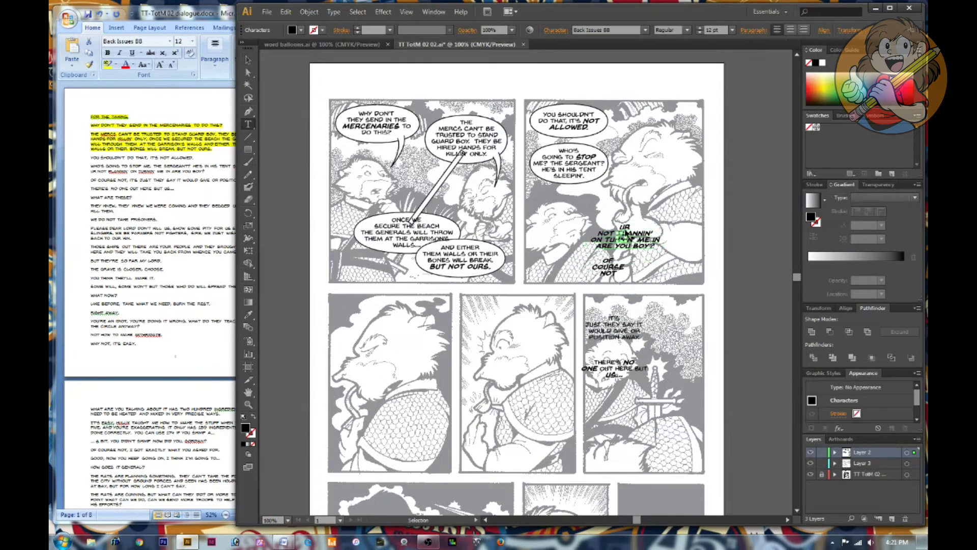
{"action": "left_click_drag", "start_coordinate": [619, 227], "coordinate": [655, 247]}
{"action": "left_click", "coordinate": [620, 226]}
{"action": "type", "text": "Y"}
{"action": "left_click_drag", "start_coordinate": [594, 240], "coordinate": [608, 239]}
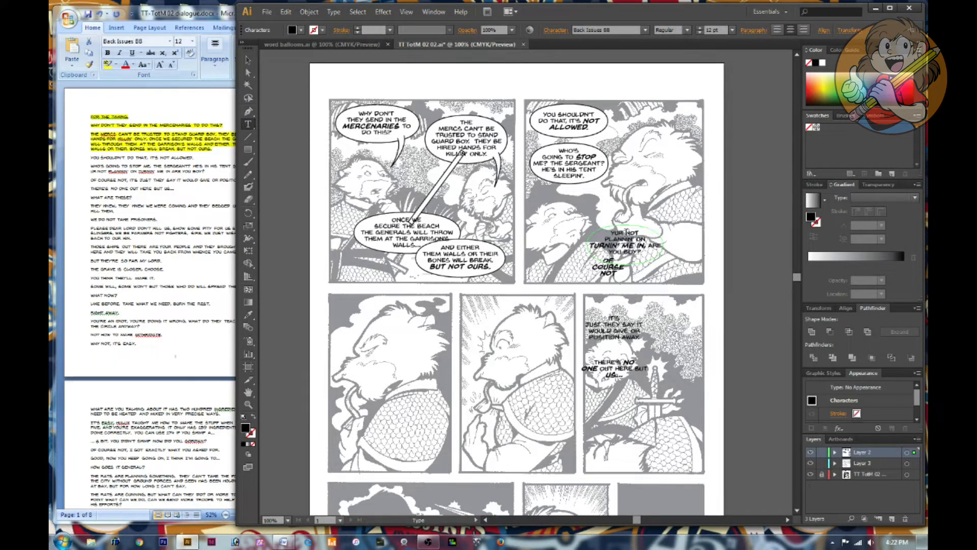
Move the "It's just they say" and "There's no one out here" blocks into panel three, keeping "Of course not" in panel two
{"action": "left_click", "coordinate": [249, 60]}
{"action": "left_click_drag", "start_coordinate": [608, 266], "coordinate": [357, 309]}
{"action": "left_click_drag", "start_coordinate": [614, 327], "coordinate": [410, 412]}
{"action": "left_click_drag", "start_coordinate": [616, 375], "coordinate": [402, 459]}
{"action": "left_click", "coordinate": [426, 439]}
{"action": "left_click_drag", "start_coordinate": [420, 407], "coordinate": [421, 397]}
{"action": "left_click_drag", "start_coordinate": [357, 309], "coordinate": [646, 238]}
Paste a balloon behind the "Yur not plannin' on turnin' me in" text and fit it to the lettering
{"action": "left_click", "coordinate": [604, 214]}
{"action": "left_click", "coordinate": [585, 198]}
{"action": "key", "text": "ctrl+v"}
{"action": "left_click_drag", "start_coordinate": [543, 284], "coordinate": [661, 243]}
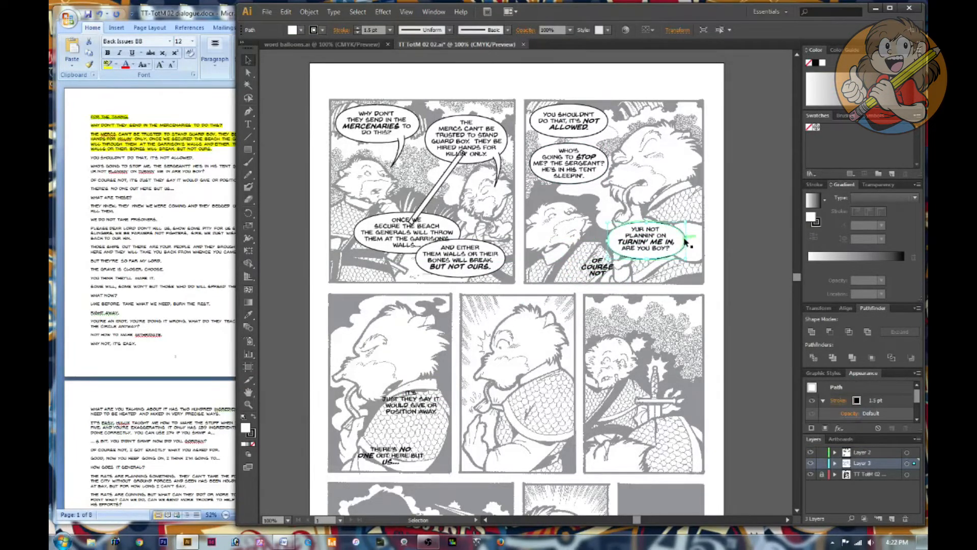
{"action": "left_click_drag", "start_coordinate": [698, 289], "coordinate": [629, 232]}
{"action": "left_click", "coordinate": [685, 209]}
Add a smaller balloon behind the "Of course not" text and append "..." to the line
{"action": "key", "text": "ctrl+v"}
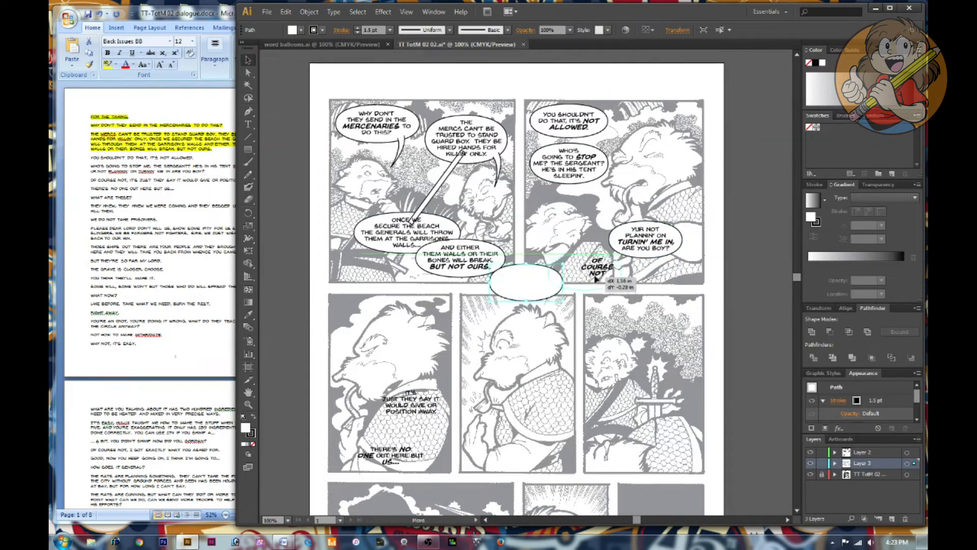
{"action": "left_click_drag", "start_coordinate": [549, 283], "coordinate": [604, 278]}
{"action": "left_click_drag", "start_coordinate": [545, 296], "coordinate": [579, 282]}
{"action": "left_click", "coordinate": [605, 272]}
{"action": "type", "text": "..."}
Move the "It's just they say it would give our position away" text to panel three's upper edge
{"action": "left_click", "coordinate": [248, 60]}
{"action": "left_click", "coordinate": [295, 98]}
{"action": "left_click", "coordinate": [597, 270]}
{"action": "left_click_drag", "start_coordinate": [422, 409], "coordinate": [381, 319]}
{"action": "left_click", "coordinate": [631, 376]}
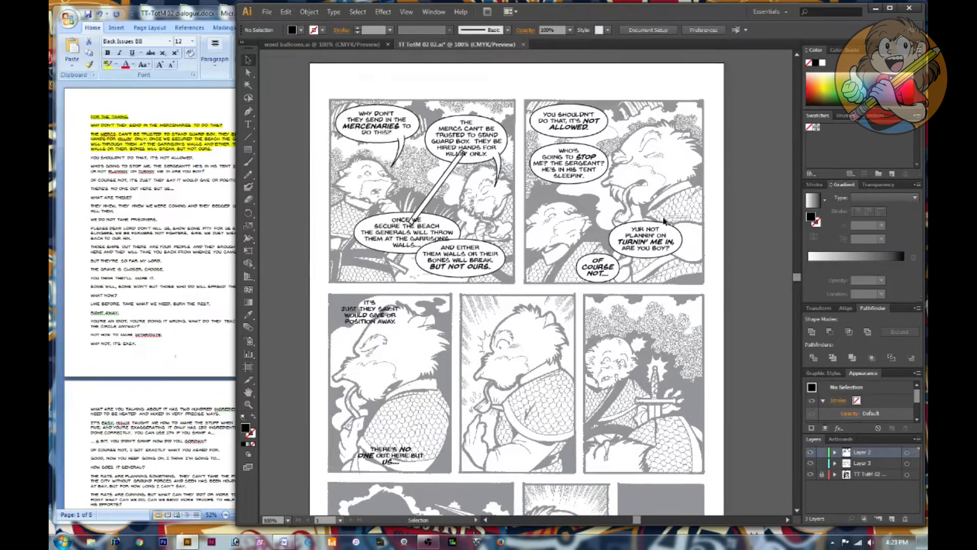
Shift the "Yur not plannin'" and "Of course not..." balloons with their text closer to panel two's outer edge
{"action": "left_click_drag", "start_coordinate": [633, 283], "coordinate": [586, 269]}
{"action": "left_click_drag", "start_coordinate": [695, 257], "coordinate": [654, 232]}
{"action": "left_click_drag", "start_coordinate": [645, 241], "coordinate": [661, 232]}
{"action": "left_click", "coordinate": [713, 260]}
{"action": "left_click_drag", "start_coordinate": [632, 283], "coordinate": [586, 265]}
{"action": "left_click_drag", "start_coordinate": [598, 270], "coordinate": [621, 266]}
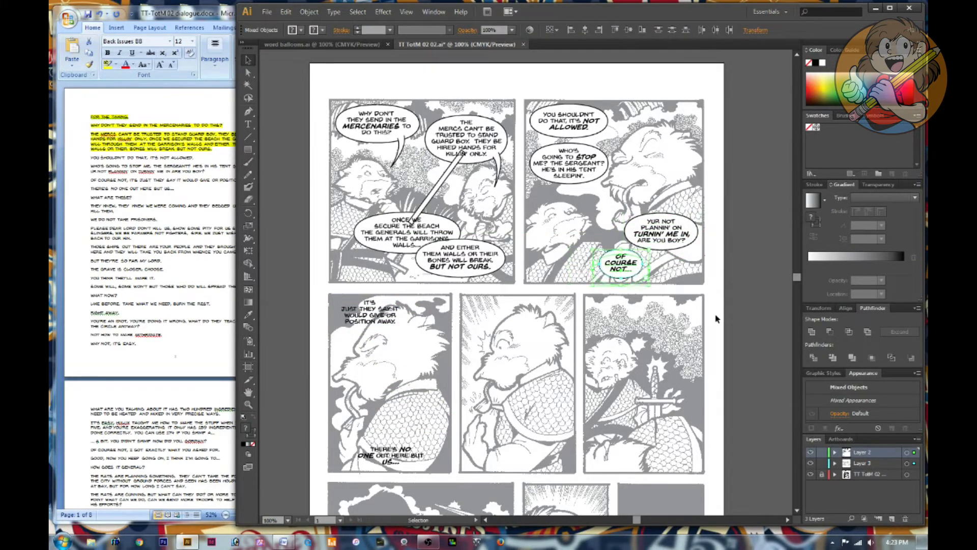
Narrow the "Who's going to stop me?" text block and reshape its balloon into a taller, rounder form around six lines
{"action": "double_click", "coordinate": [580, 167]}
{"action": "key", "text": "Escape"}
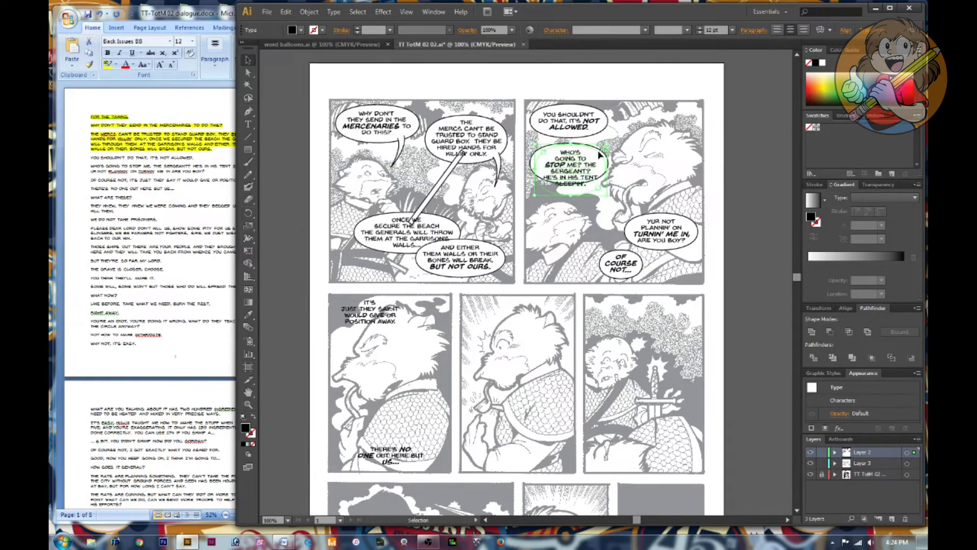
{"action": "left_click", "coordinate": [608, 180]}
{"action": "left_click_drag", "start_coordinate": [605, 199], "coordinate": [604, 199]}
{"action": "double_click", "coordinate": [582, 177]}
{"action": "key", "text": "Escape"}
{"action": "left_click", "coordinate": [603, 166]}
{"action": "left_click_drag", "start_coordinate": [605, 171], "coordinate": [602, 171]}
{"action": "left_click", "coordinate": [584, 222]}
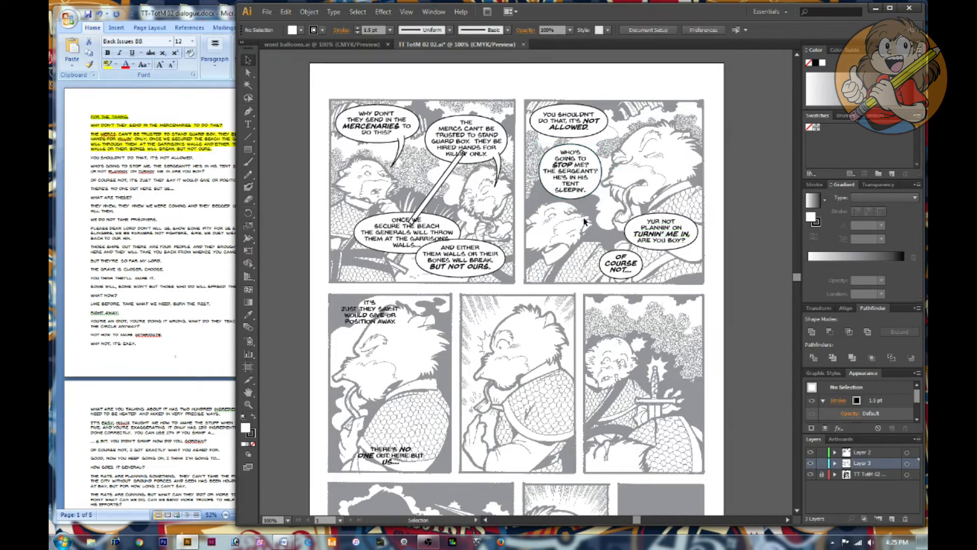
{"action": "double_click", "coordinate": [566, 122]}
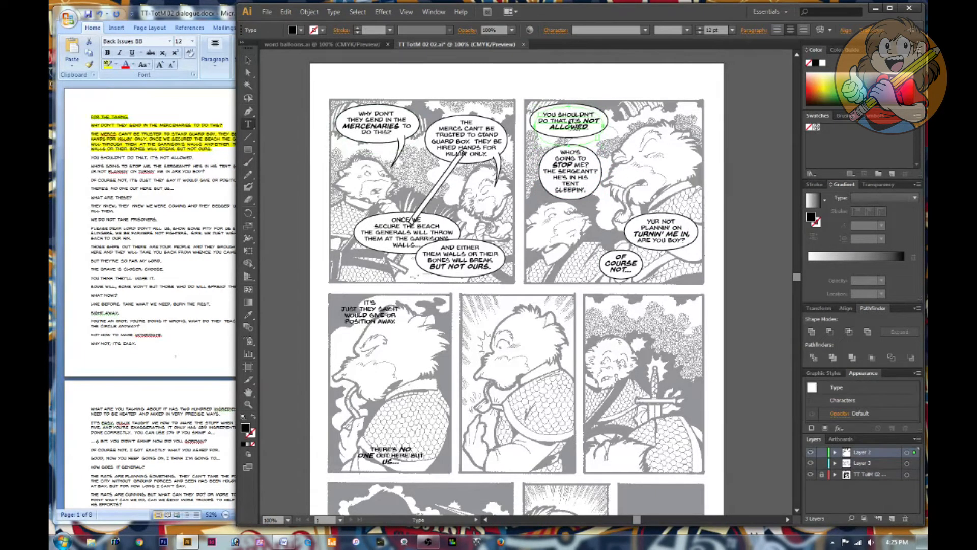
{"action": "key", "text": "Escape"}
Copy a tail from the word balloons document into the page and attach it below the "You shouldn't do that" balloon
{"action": "left_click", "coordinate": [350, 45]}
{"action": "left_click", "coordinate": [400, 429]}
{"action": "left_click", "coordinate": [456, 45]}
{"action": "left_click", "coordinate": [593, 388]}
{"action": "key", "text": "ctrl+v"}
{"action": "left_click_drag", "start_coordinate": [525, 283], "coordinate": [529, 173]}
{"action": "mouse_move", "coordinate": [537, 207]}
{"action": "left_mouse_down"}
{"action": "mouse_move", "coordinate": [512, 208]}
{"action": "mouse_move", "coordinate": [529, 214]}
{"action": "mouse_move", "coordinate": [532, 249]}
{"action": "mouse_move", "coordinate": [540, 219]}
{"action": "left_mouse_up"}
{"action": "key", "text": "Delete"}
{"action": "key", "text": "ctrl+z"}
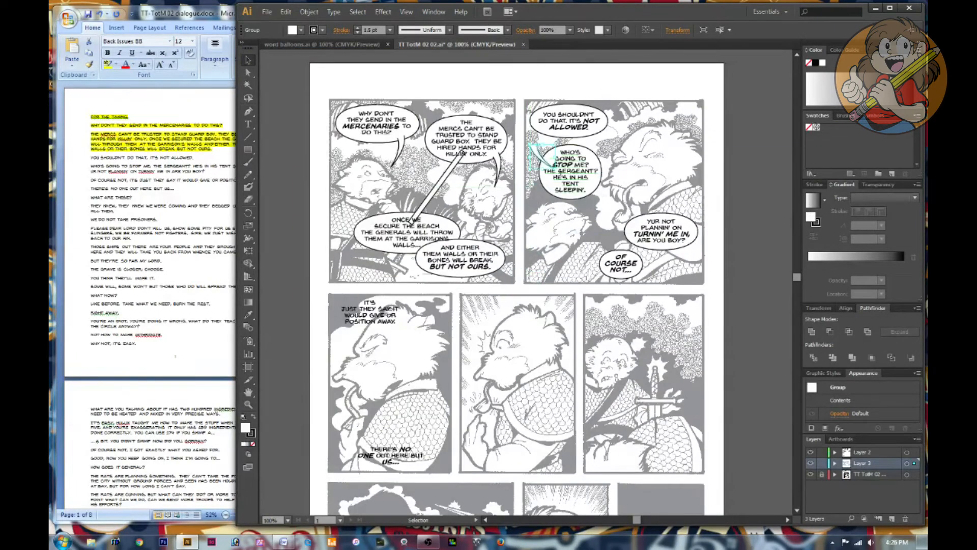
{"action": "left_click_drag", "start_coordinate": [546, 148], "coordinate": [538, 136]}
{"action": "left_click", "coordinate": [626, 146]}
Raise the "Who's going to stop me?" balloon slightly and attach a tail rotated toward the larger character's mouth
{"action": "left_click", "coordinate": [537, 145]}
{"action": "left_click_drag", "start_coordinate": [604, 165], "coordinate": [580, 179]}
{"action": "left_click_drag", "start_coordinate": [581, 180], "coordinate": [584, 170]}
{"action": "left_click", "coordinate": [604, 225]}
{"action": "left_click", "coordinate": [585, 206]}
{"action": "left_click_drag", "start_coordinate": [605, 227], "coordinate": [598, 232]}
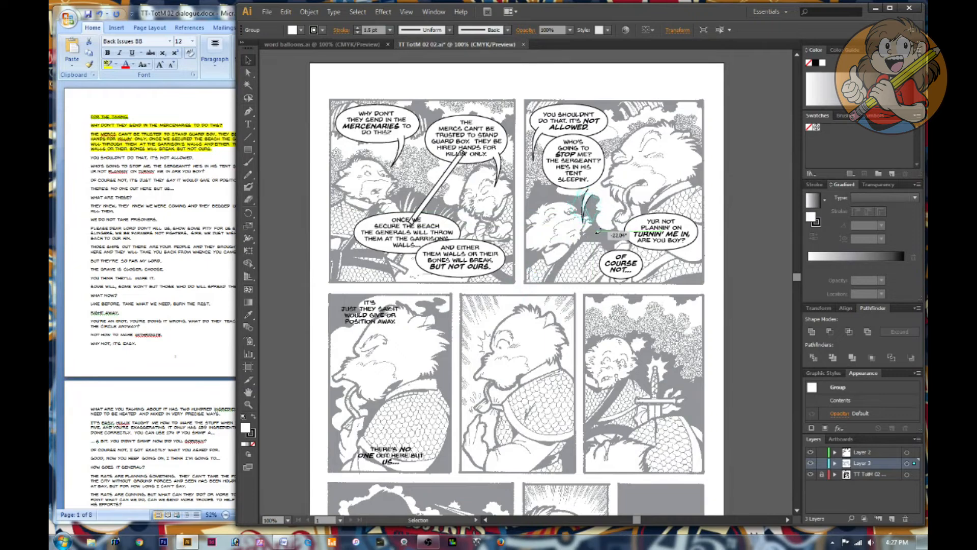
{"action": "left_click", "coordinate": [599, 226]}
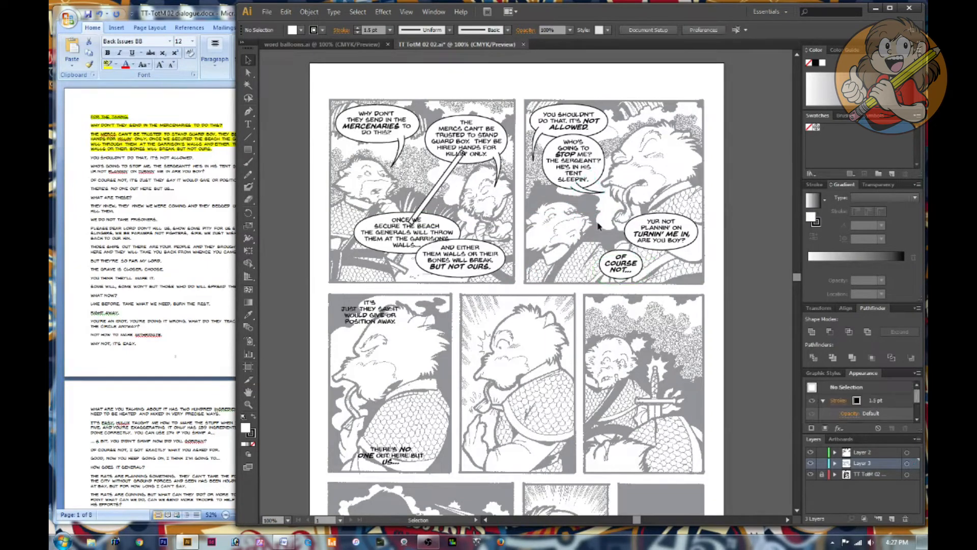
Attach tails to the "Yur not plannin'" and "Of course not..." balloons, each pointing at its speaker
{"action": "left_click", "coordinate": [519, 287]}
{"action": "left_click_drag", "start_coordinate": [677, 219], "coordinate": [662, 226]}
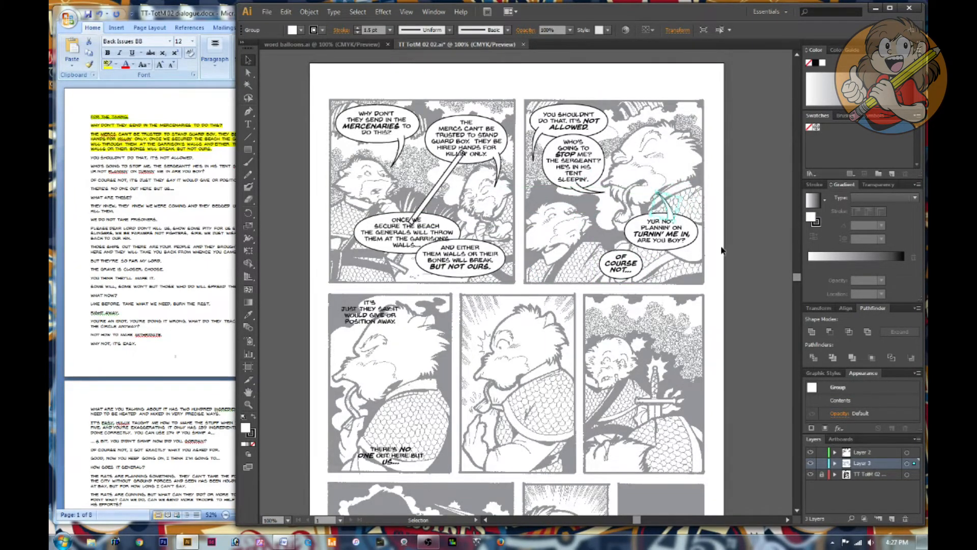
{"action": "scroll", "coordinate": [721, 250], "scroll_direction": "up", "scroll_amount": 1}
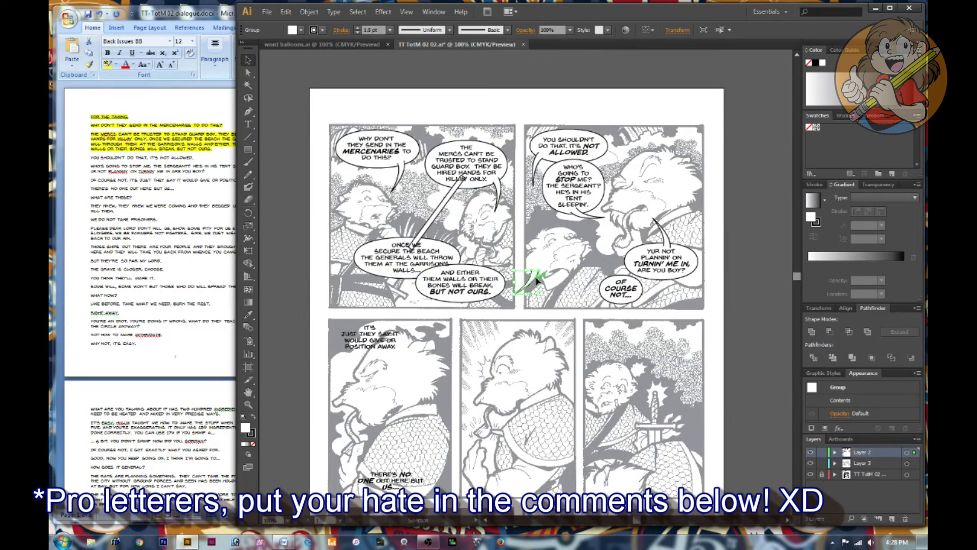
{"action": "left_click_drag", "start_coordinate": [538, 280], "coordinate": [582, 270]}
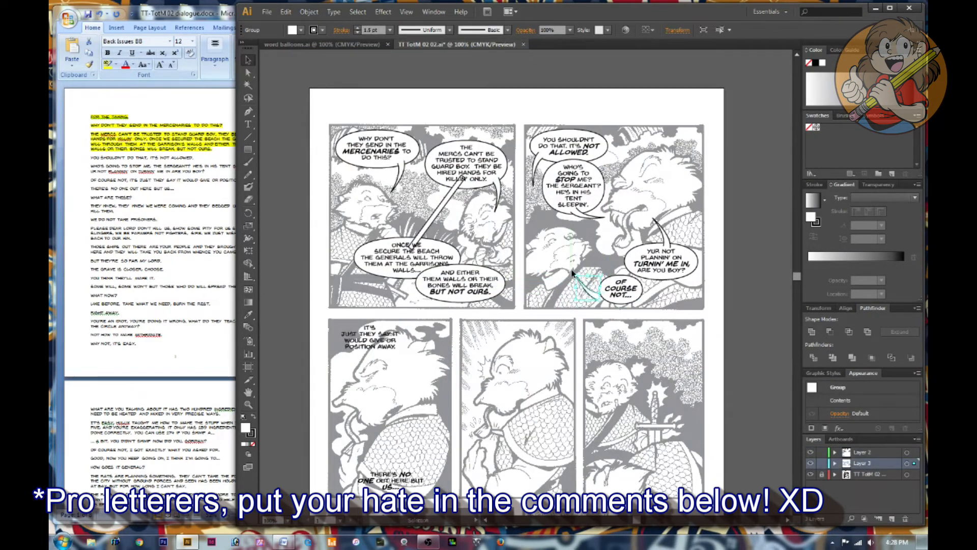
{"action": "left_click", "coordinate": [601, 244]}
Correct "Yur" to "You're" in panel two and rewrap the "It's just they say" text in panel three
{"action": "scroll", "coordinate": [601, 244], "scroll_direction": "down", "scroll_amount": 3}
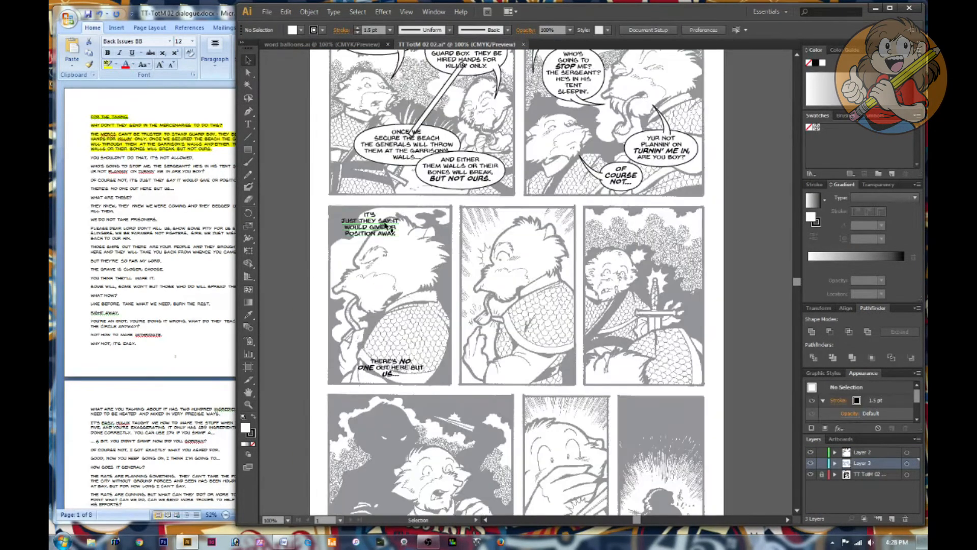
{"action": "double_click", "coordinate": [653, 137]}
{"action": "type", "text": "U"}
{"action": "left_click_drag", "start_coordinate": [370, 252], "coordinate": [371, 257]}
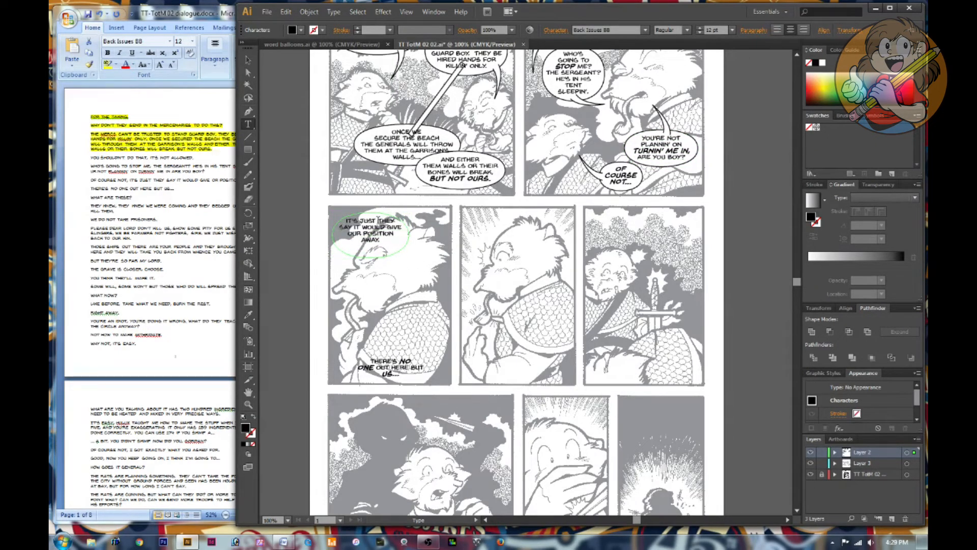
Copy the "Of course not..." balloon and place the copy behind the "It's just they say" text
{"action": "left_click", "coordinate": [247, 61]}
{"action": "left_click", "coordinate": [618, 187]}
{"action": "key", "text": "ctrl+c"}
{"action": "key", "text": "ctrl+v"}
{"action": "left_click_drag", "start_coordinate": [526, 283], "coordinate": [356, 230]}
Move the "It's just they say it would give our position away" text and balloon to panel two's lower edge, beneath "Of course not..."
{"action": "left_click_drag", "start_coordinate": [377, 244], "coordinate": [421, 327]}
{"action": "left_click", "coordinate": [415, 233]}
{"action": "left_click", "coordinate": [390, 233], "text": "shift"}
{"action": "left_click_drag", "start_coordinate": [421, 327], "coordinate": [595, 203]}
{"action": "key", "text": "ctrl+z"}
{"action": "left_click", "coordinate": [425, 334], "text": "shift"}
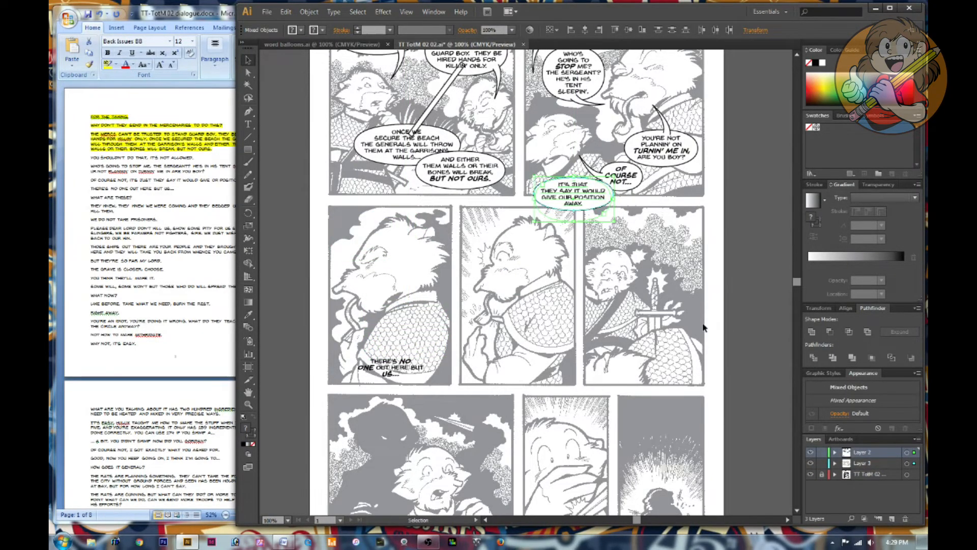
Copy an existing balloon behind the "There's no one out here but us..." text in the second row's first panel and rewrap it into three lines
{"action": "scroll", "coordinate": [704, 327], "scroll_direction": "up", "scroll_amount": 3}
{"action": "left_click_drag", "start_coordinate": [602, 288], "coordinate": [609, 292]}
{"action": "left_click_drag", "start_coordinate": [395, 444], "coordinate": [402, 425]}
{"action": "left_click", "coordinate": [550, 280]}
{"action": "key", "text": "ctrl+c"}
{"action": "key", "text": "ctrl+v"}
{"action": "left_click_drag", "start_coordinate": [523, 297], "coordinate": [426, 423]}
{"action": "left_click", "coordinate": [415, 422]}
{"action": "key", "text": "Return"}
{"action": "key", "text": "Escape"}
{"action": "left_click", "coordinate": [431, 428]}
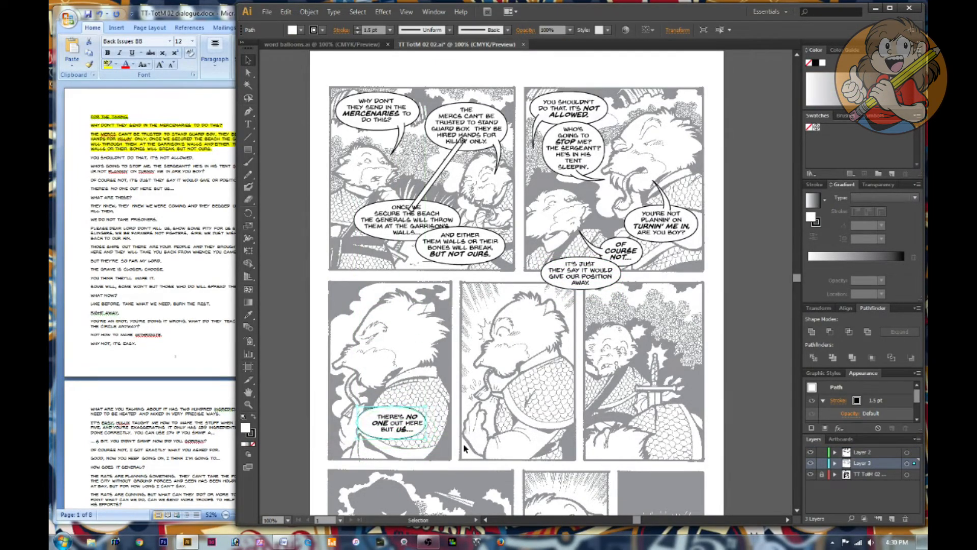
Move the "There's no one out here but us..." text and balloon together to the lower edge of its panel
{"action": "left_click", "coordinate": [407, 422]}
{"action": "left_click", "coordinate": [426, 422], "text": "shift"}
{"action": "left_click_drag", "start_coordinate": [425, 422], "coordinate": [434, 437]}
{"action": "left_click", "coordinate": [351, 356]}
Copy a tail from the word balloons document onto the "There's no one out here but us..." balloon, pointing up at the speaker, and save the page
{"action": "left_click", "coordinate": [336, 46]}
{"action": "left_click", "coordinate": [329, 431]}
{"action": "key", "text": "ctrl+c"}
{"action": "left_click", "coordinate": [473, 45]}
{"action": "key", "text": "ctrl+v"}
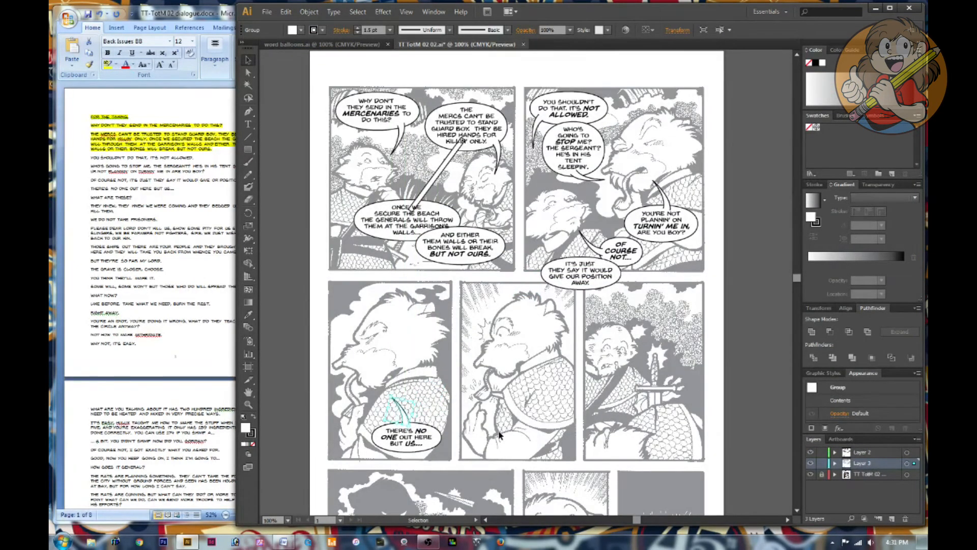
{"action": "left_click", "coordinate": [502, 452]}
{"action": "key", "text": "ctrl+s"}
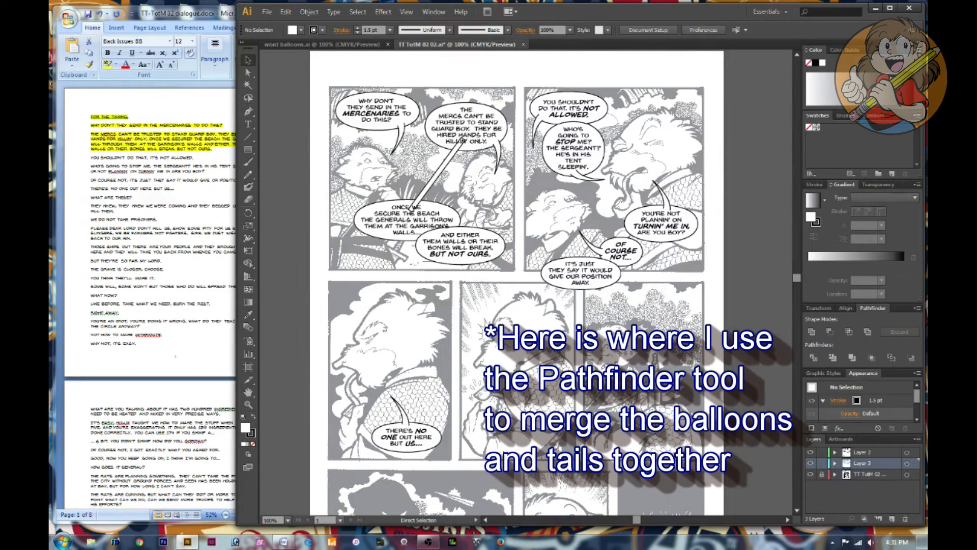
Unite the balloons with their tails using Pathfinder in the second row's first panel and in the upper-right panel
{"action": "left_click_drag", "start_coordinate": [382, 407], "coordinate": [455, 451]}
{"action": "left_click", "coordinate": [812, 332]}
{"action": "left_click_drag", "start_coordinate": [572, 227], "coordinate": [610, 270]}
{"action": "left_click", "coordinate": [812, 332]}
{"action": "left_click_drag", "start_coordinate": [645, 178], "coordinate": [680, 216]}
{"action": "left_click", "coordinate": [812, 332]}
{"action": "left_click_drag", "start_coordinate": [603, 184], "coordinate": [573, 165]}
{"action": "left_click", "coordinate": [812, 332]}
Unite the balloons, connector and tails in the page's first panel using Pathfinder
{"action": "left_click_drag", "start_coordinate": [517, 79], "coordinate": [433, 239]}
{"action": "left_click", "coordinate": [812, 332]}
{"action": "left_click", "coordinate": [812, 332]}
{"action": "left_click", "coordinate": [436, 61]}
{"action": "left_click_drag", "start_coordinate": [436, 76], "coordinate": [395, 137]}
{"action": "left_click", "coordinate": [812, 332]}
Turn off image dimming for the locked comic art layer and show the whole page at 66.67% zoom
{"action": "double_click", "coordinate": [844, 477]}
{"action": "left_click", "coordinate": [478, 296]}
{"action": "left_click", "coordinate": [504, 331]}
{"action": "key", "text": "ctrl+minus"}
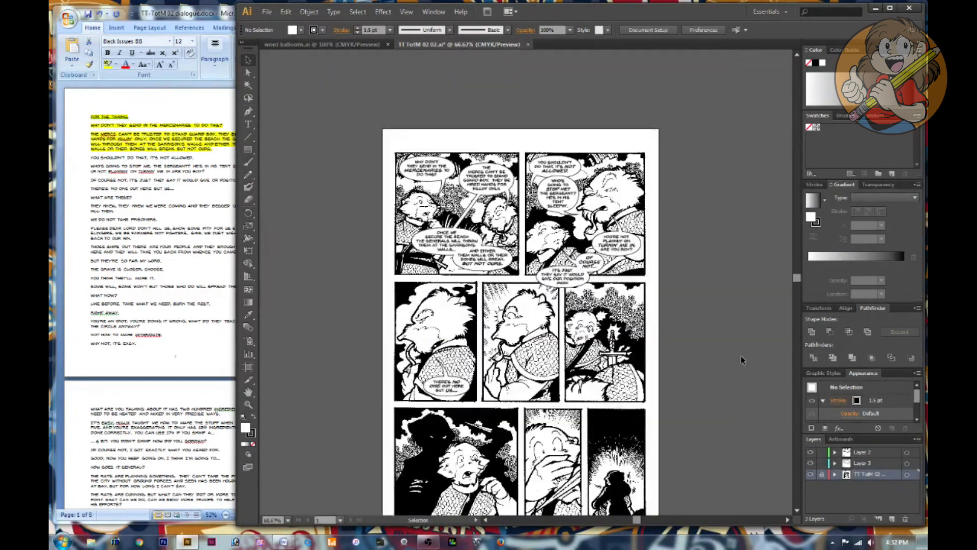
{"action": "scroll", "coordinate": [740, 356], "scroll_direction": "down", "scroll_amount": 3}
In the Word script, highlight the placed dialogue from "You shouldn't do that" through "There's no one out here but us..." in yellow
{"action": "left_click_drag", "start_coordinate": [90, 157], "coordinate": [174, 189]}
{"action": "left_click", "coordinate": [108, 64]}
{"action": "left_click", "coordinate": [719, 209]}
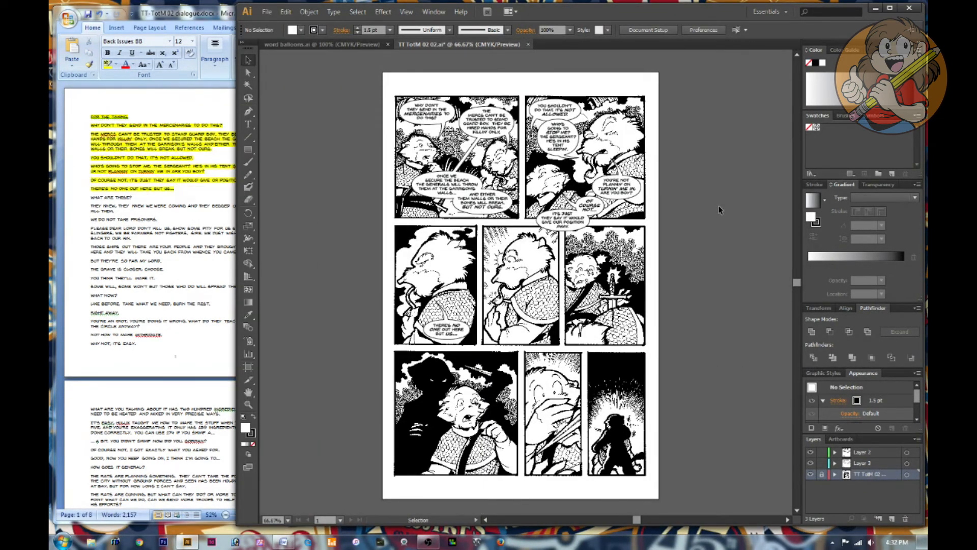
{"action": "key", "text": "ctrl+w"}
{"action": "key", "text": "Escape"}
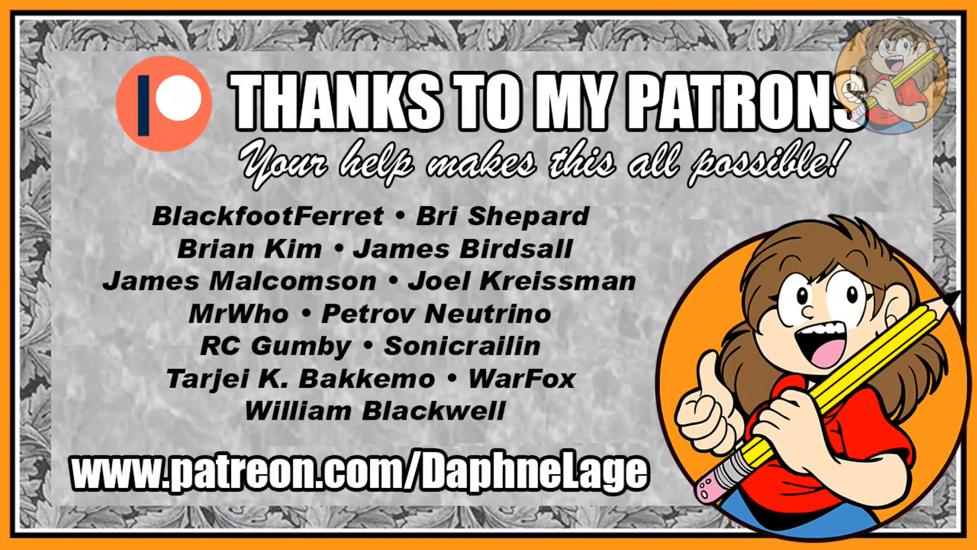